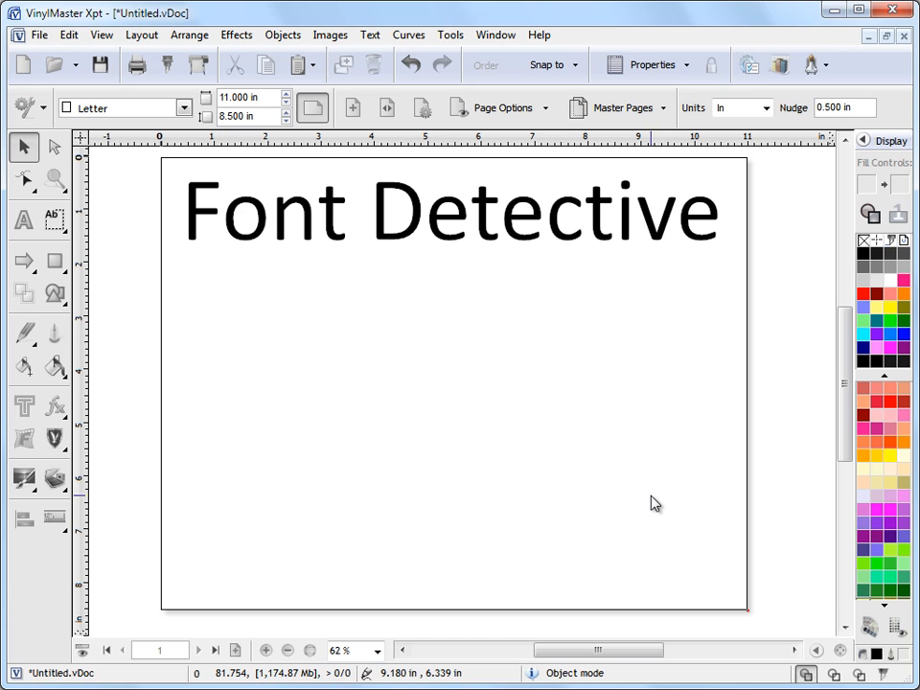
Step: Start the Font Detective utility from the toolbar's companion utilities list
click(812, 64)
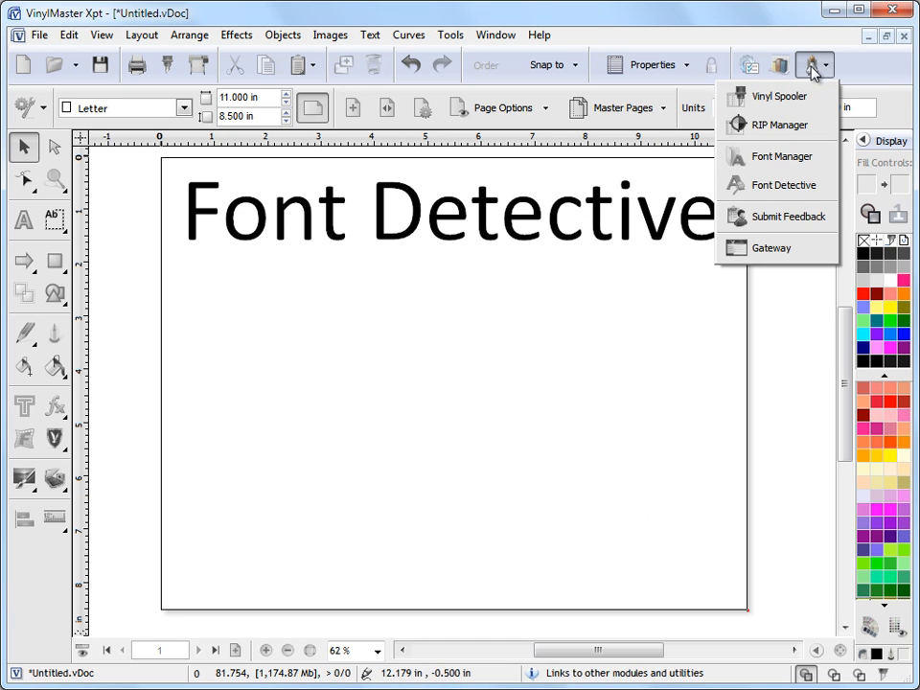
click(788, 191)
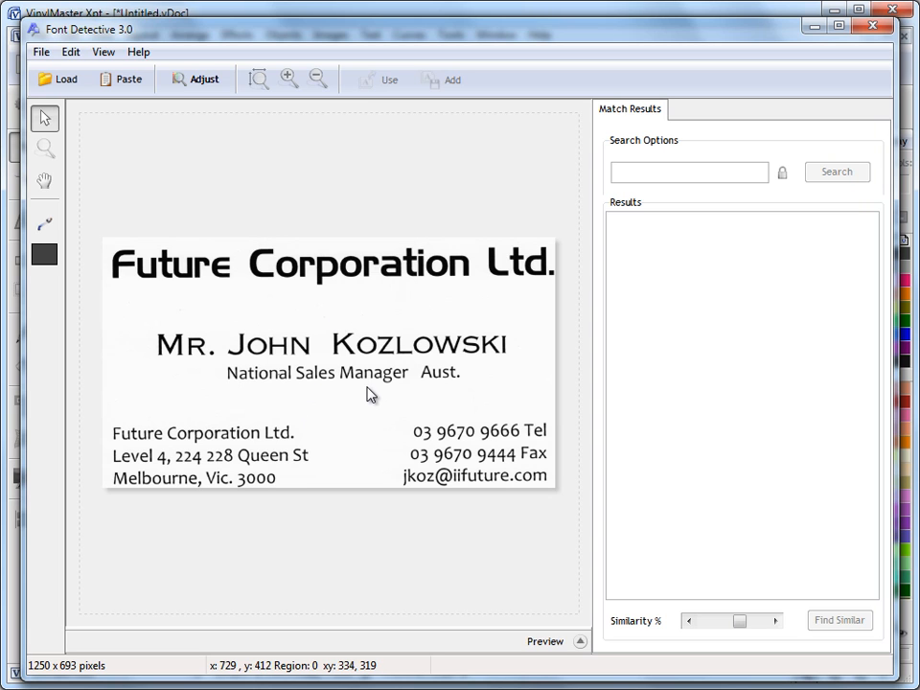
Step: Mark the word 'Future' on the business card and search for matching fonts
drag(103, 240, 237, 291)
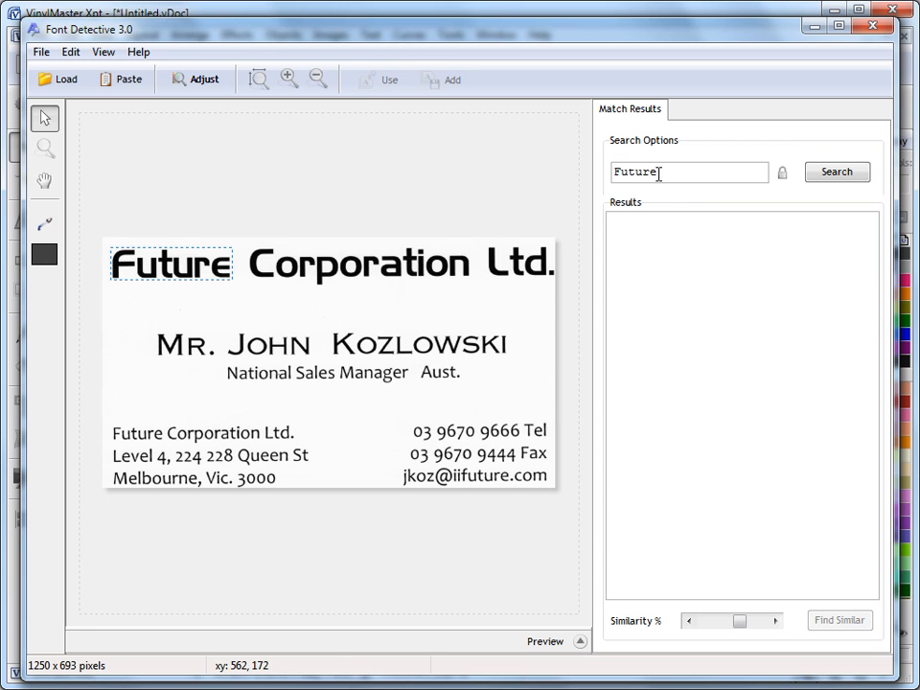
click(832, 176)
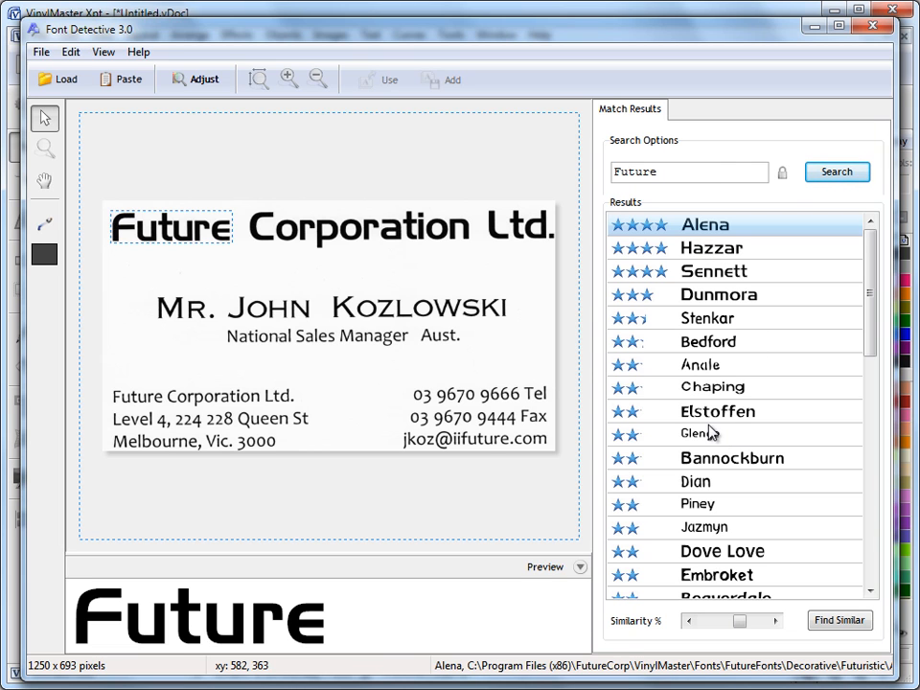
key(Down)
key(Down)
key(Down)
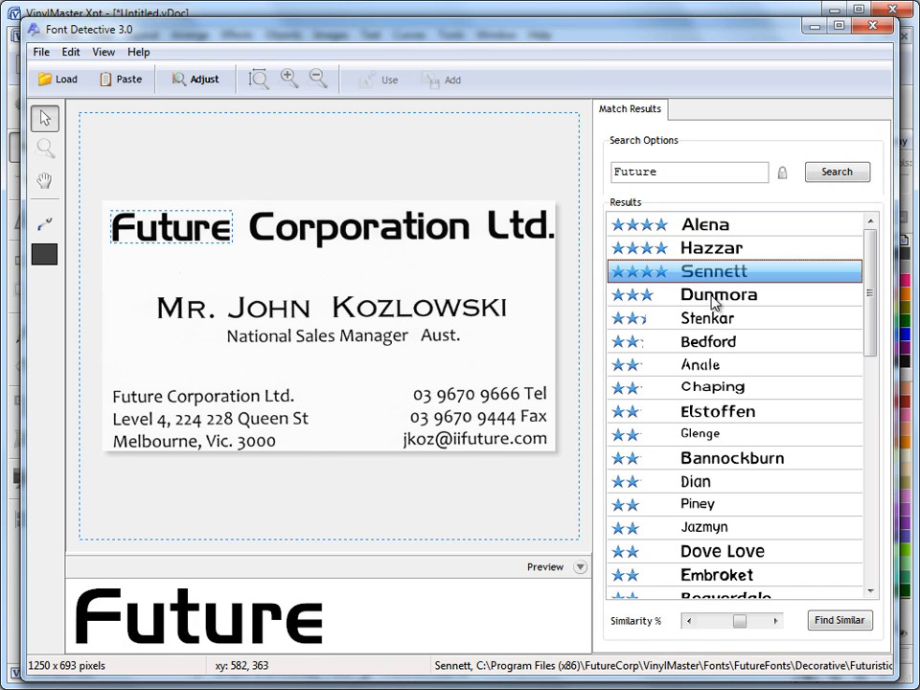
Step: Preview Stenkar and Dunmora, then lower Similarity so 14 fonts remain, led by Alena
click(657, 321)
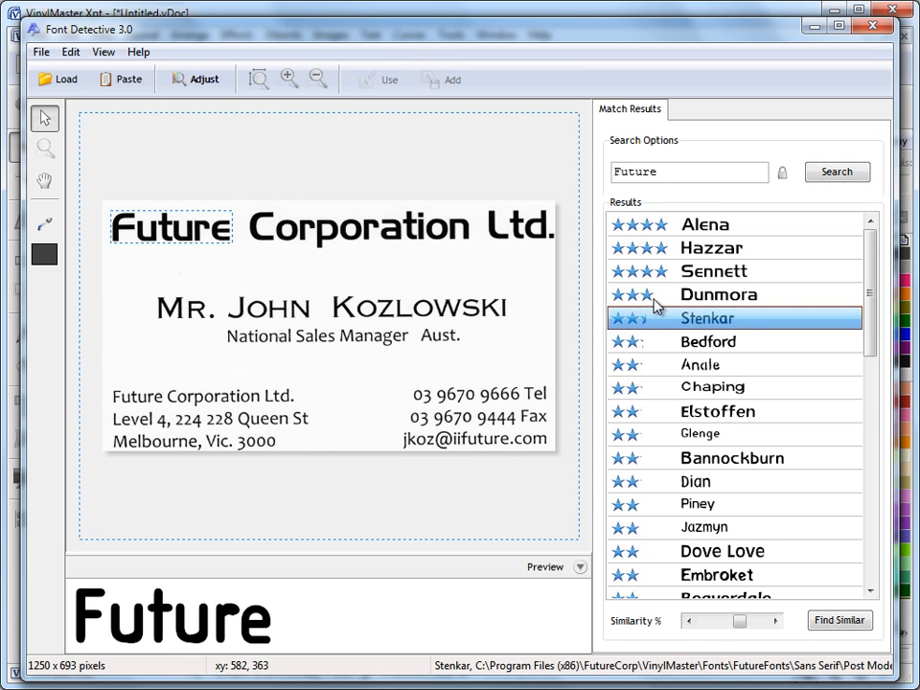
click(654, 298)
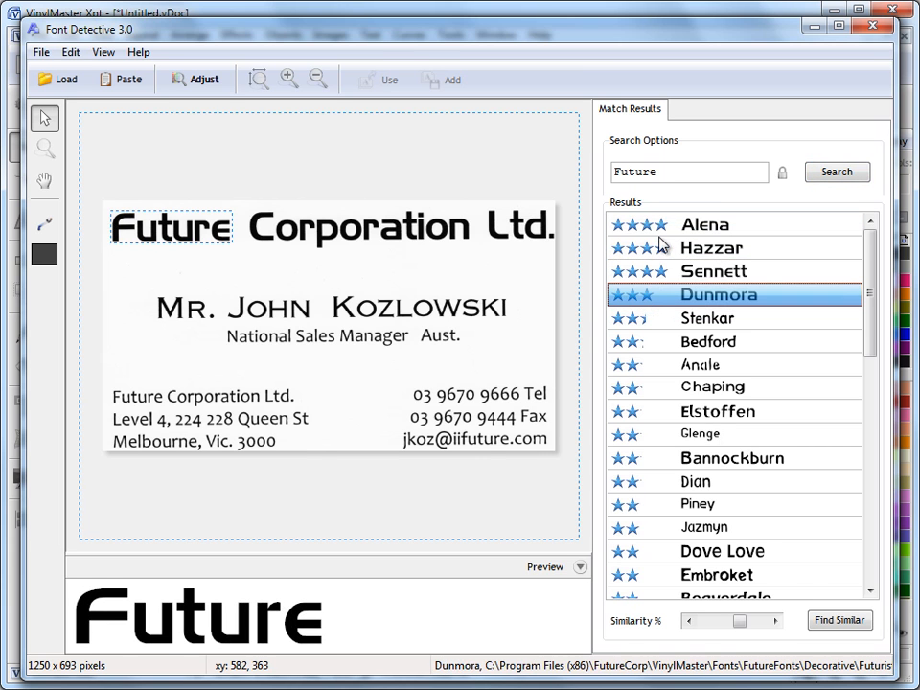
click(737, 623)
drag(738, 624, 731, 625)
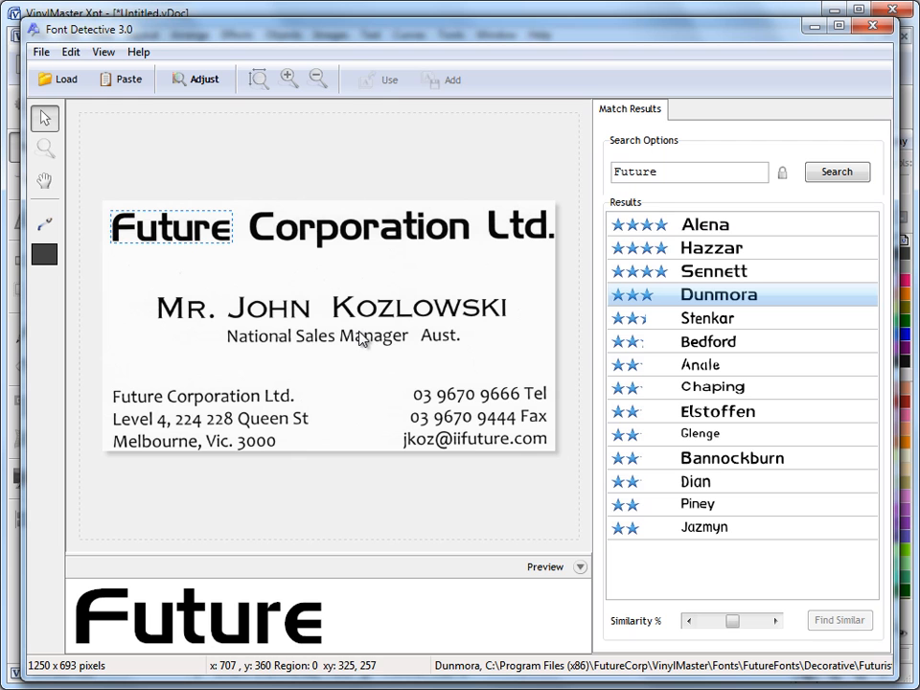
Step: Load the Imperial Coffee.JPG logo onto the canvas
click(67, 82)
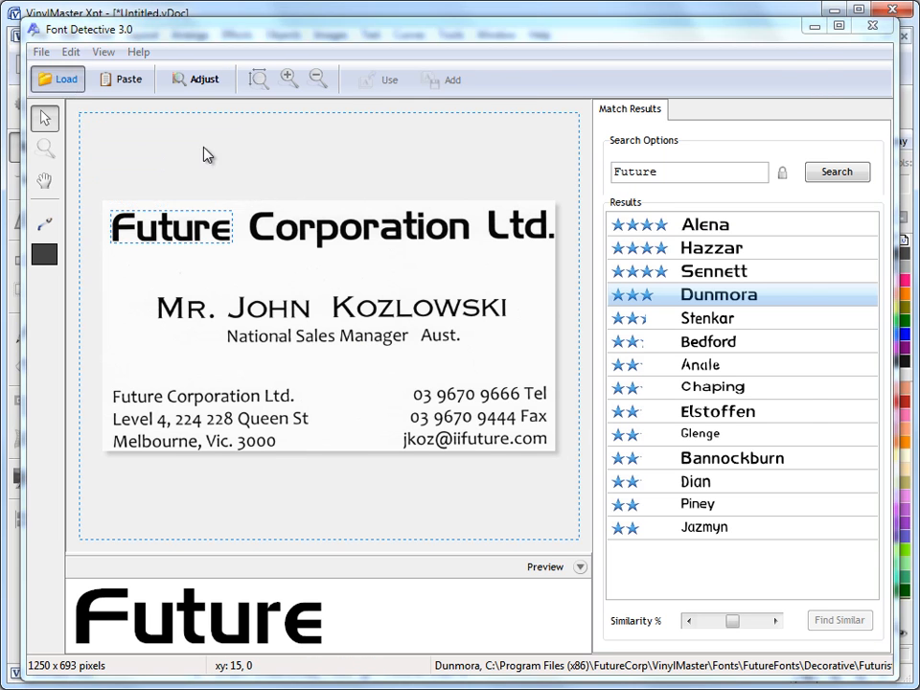
drag(596, 161, 596, 274)
click(340, 206)
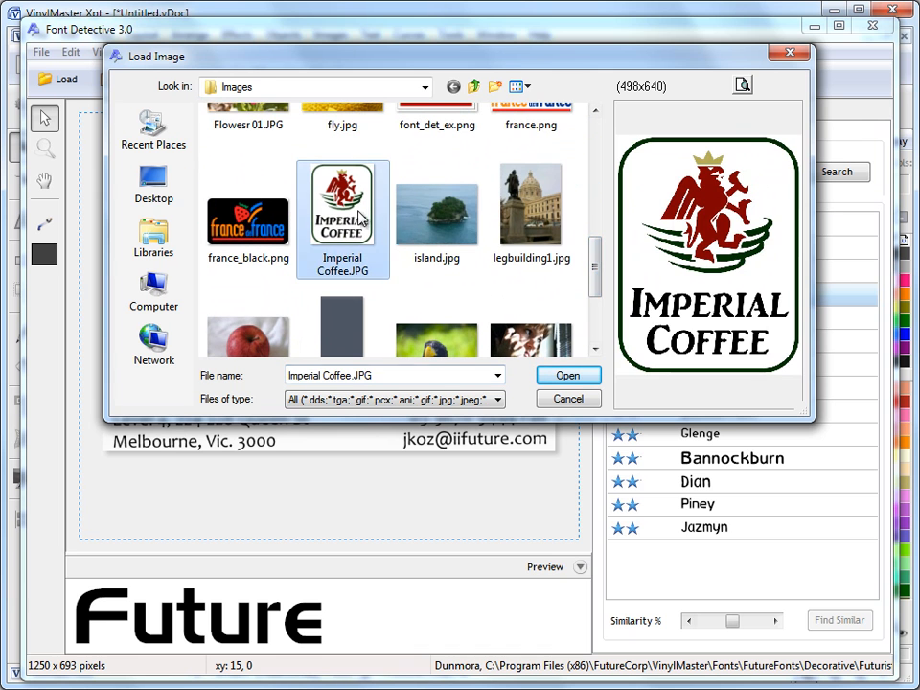
click(567, 375)
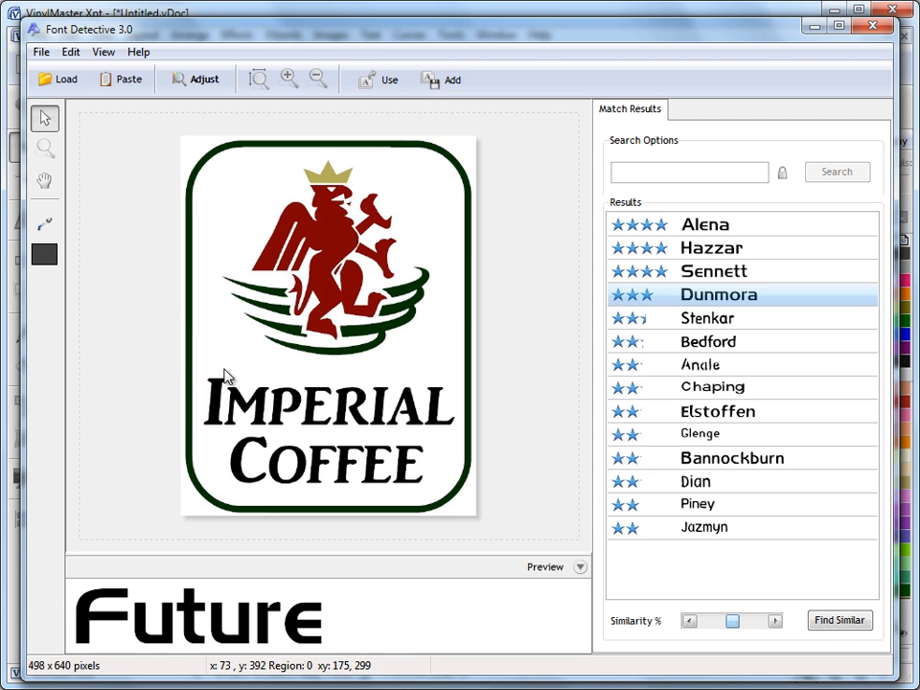
Step: Mark IMPERIAL, search for matching fonts, and preview it in Bragnhilda
drag(200, 378, 472, 456)
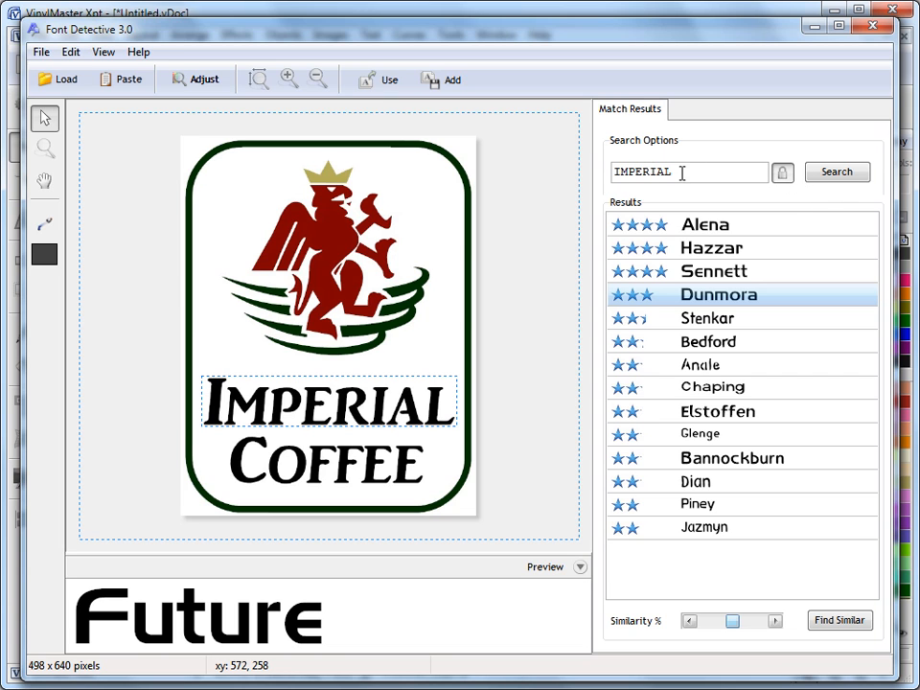
click(833, 172)
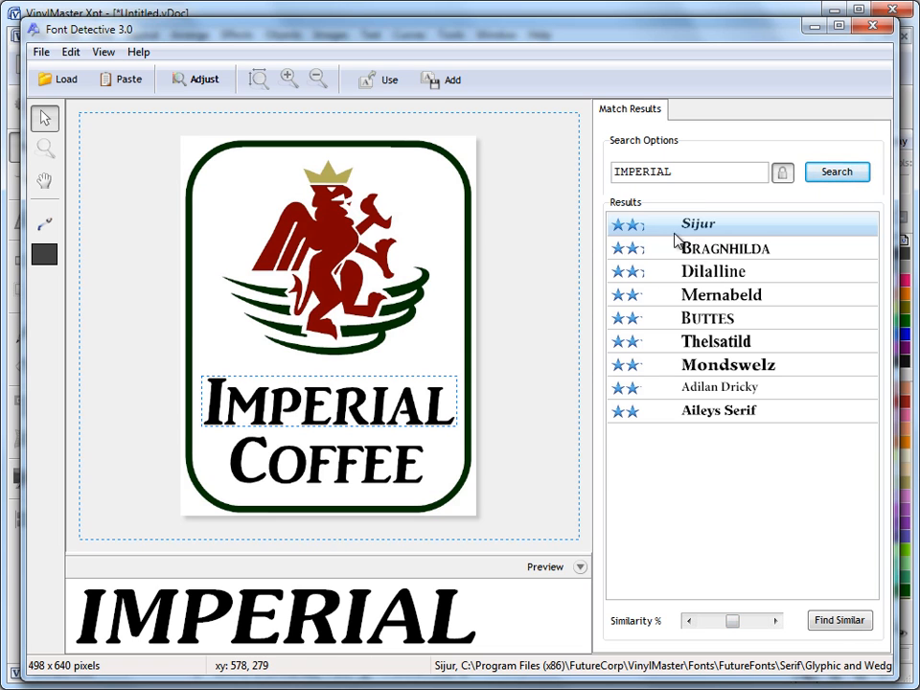
click(706, 256)
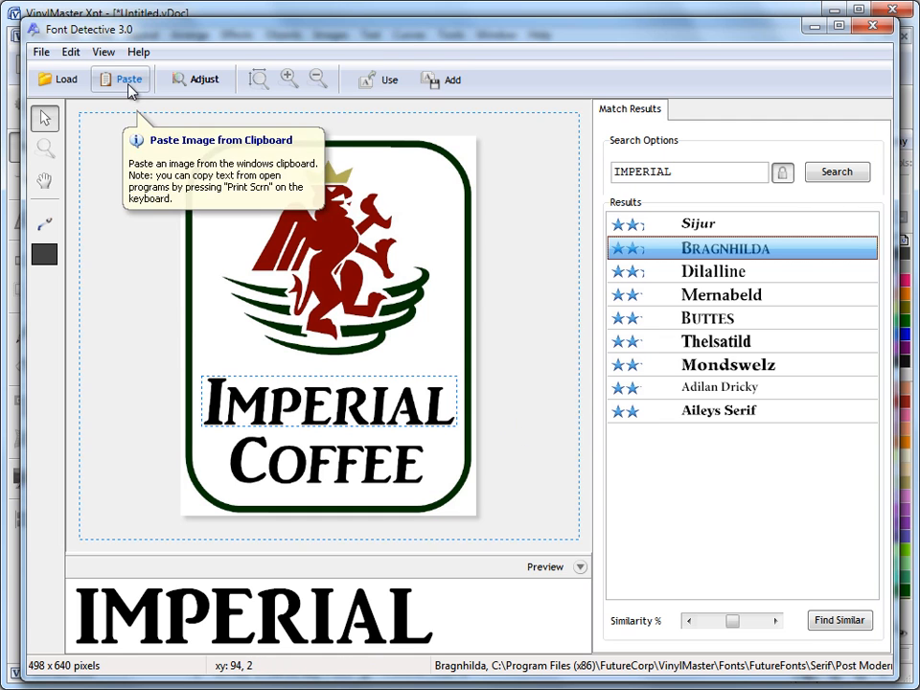
Step: Apply image corrections of Saturation -100, Brightness -100 and Gamma 93 to the logo
click(196, 81)
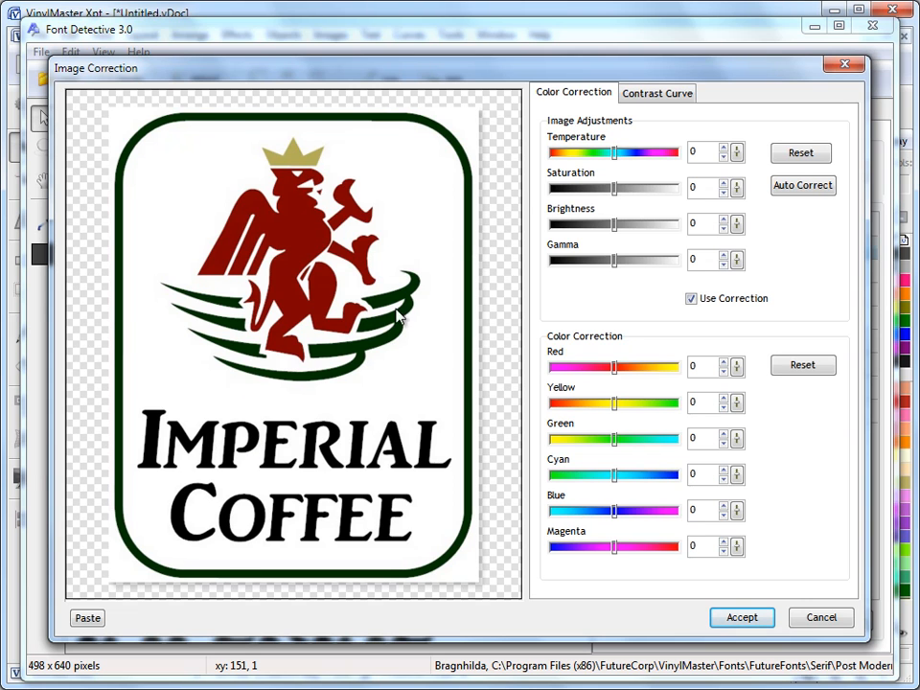
drag(613, 188, 548, 188)
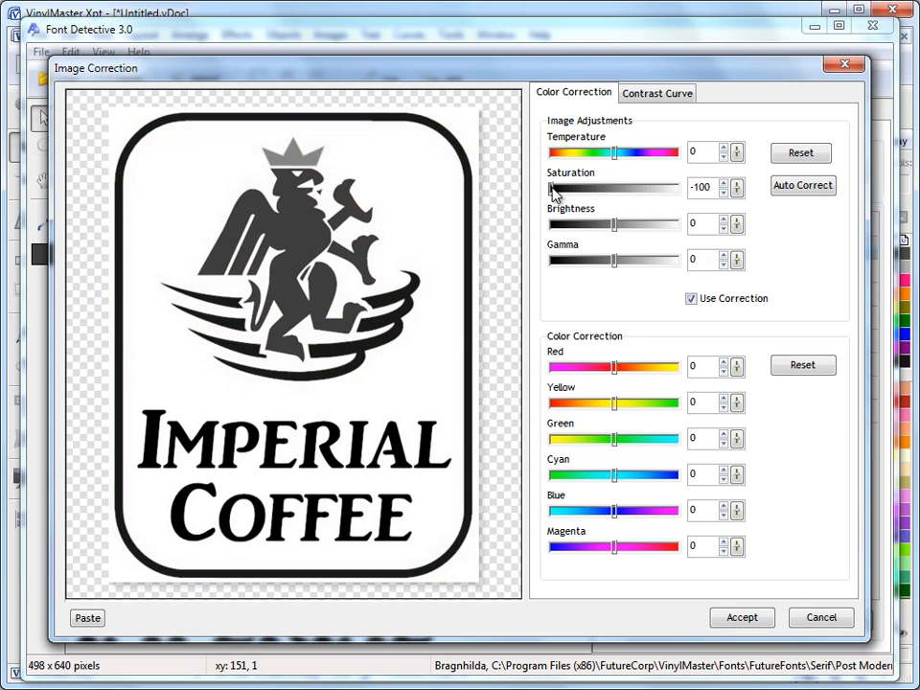
drag(614, 224, 436, 395)
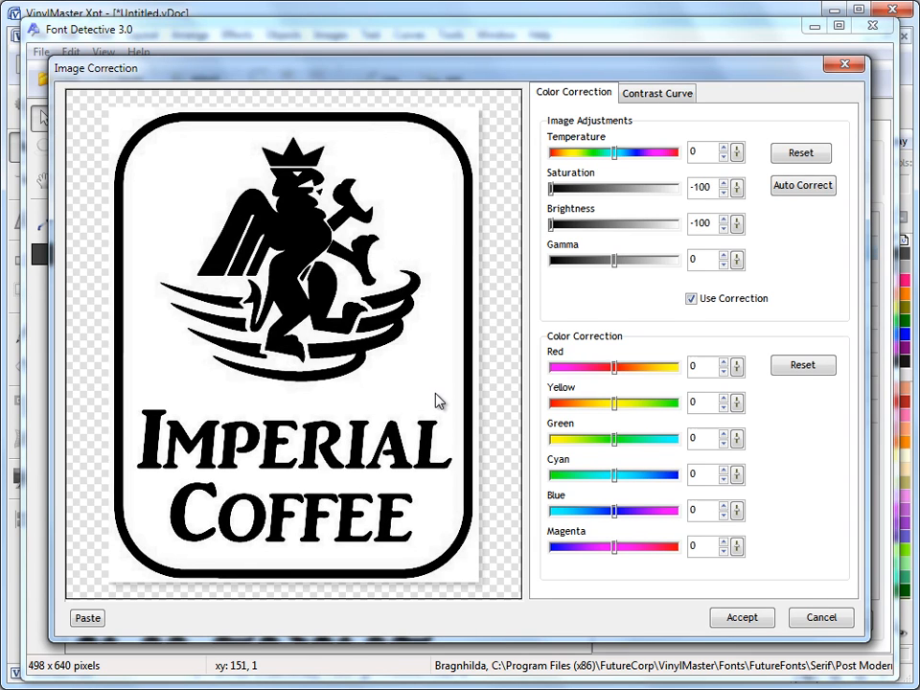
drag(614, 260, 673, 259)
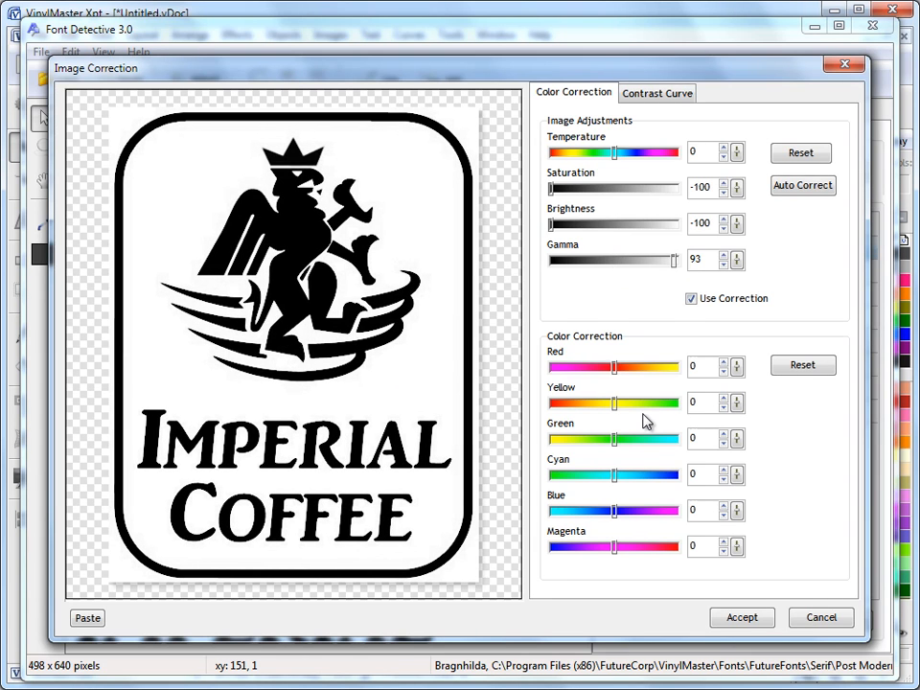
click(746, 621)
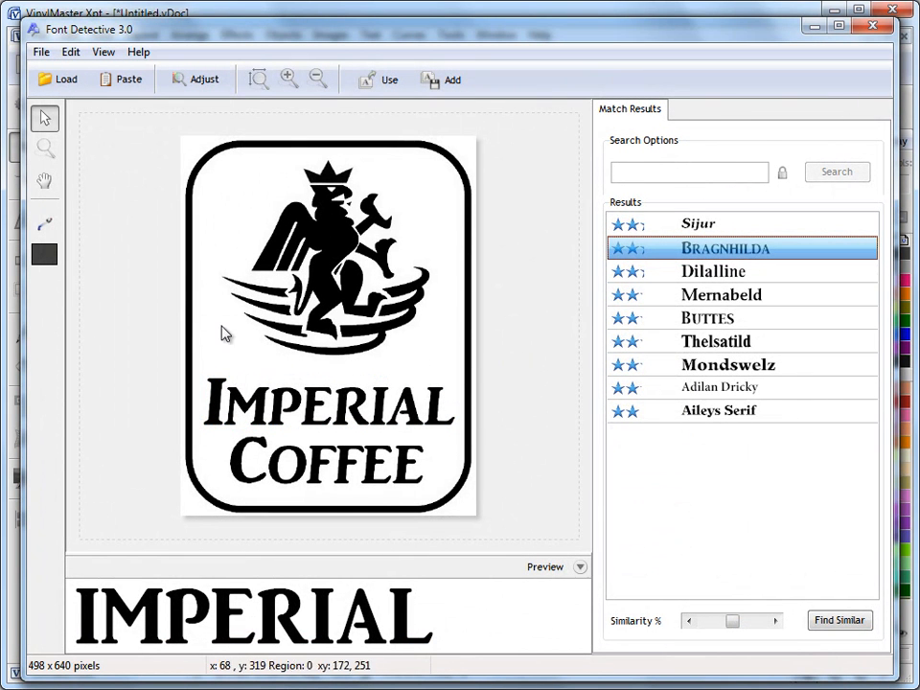
Step: Sample the black lettering, re-mark COFFEE correctly, and search for matching fonts
click(44, 224)
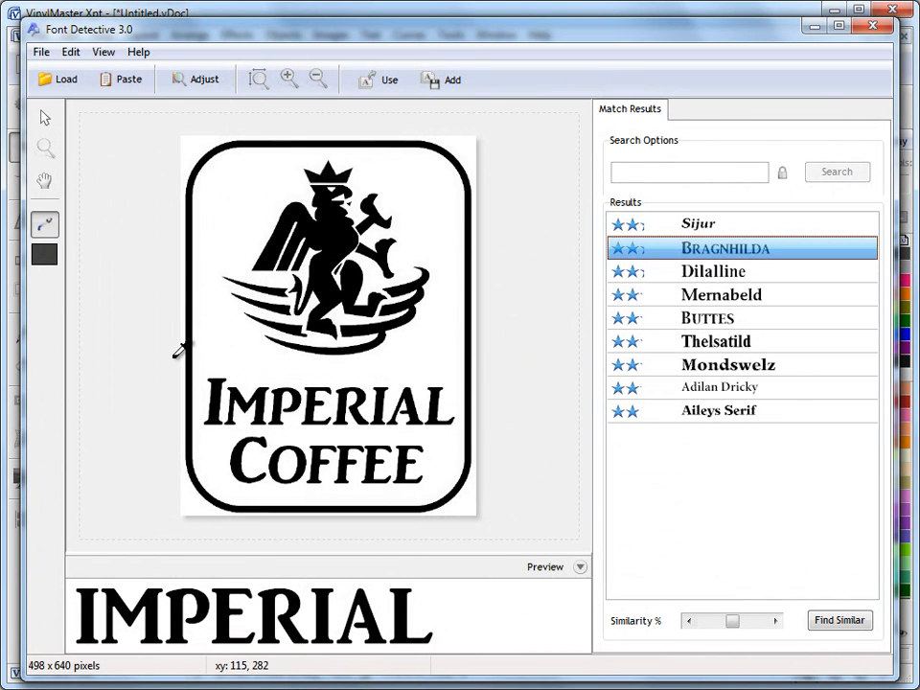
click(213, 388)
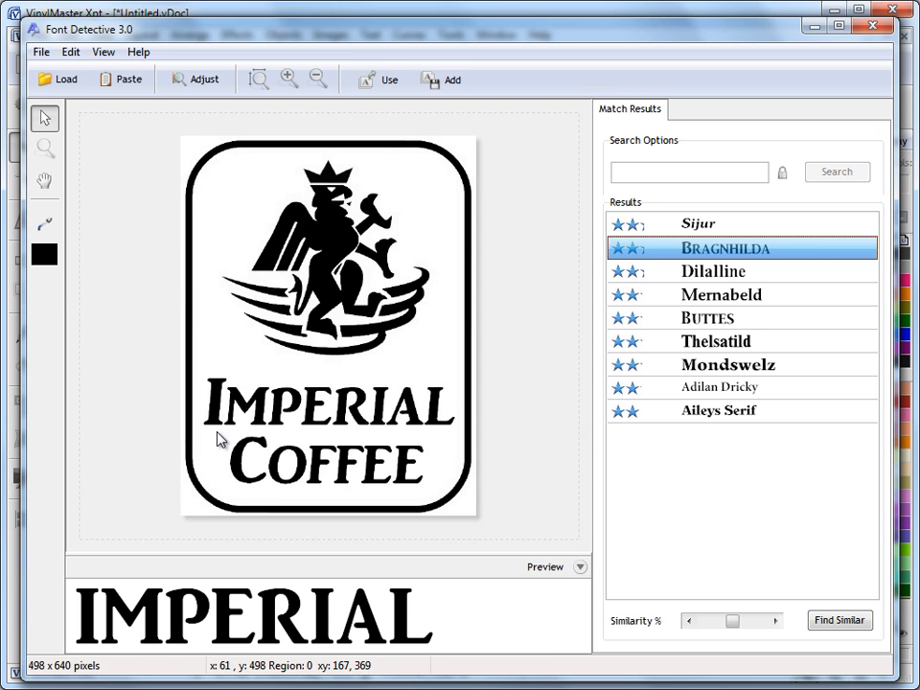
drag(216, 431, 439, 499)
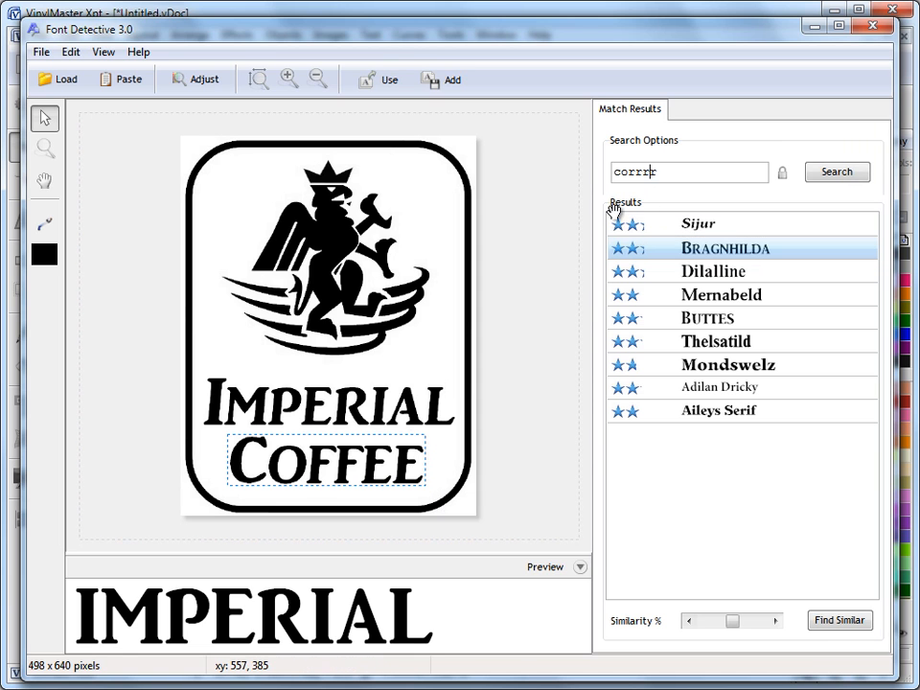
click(275, 445)
drag(222, 434, 442, 499)
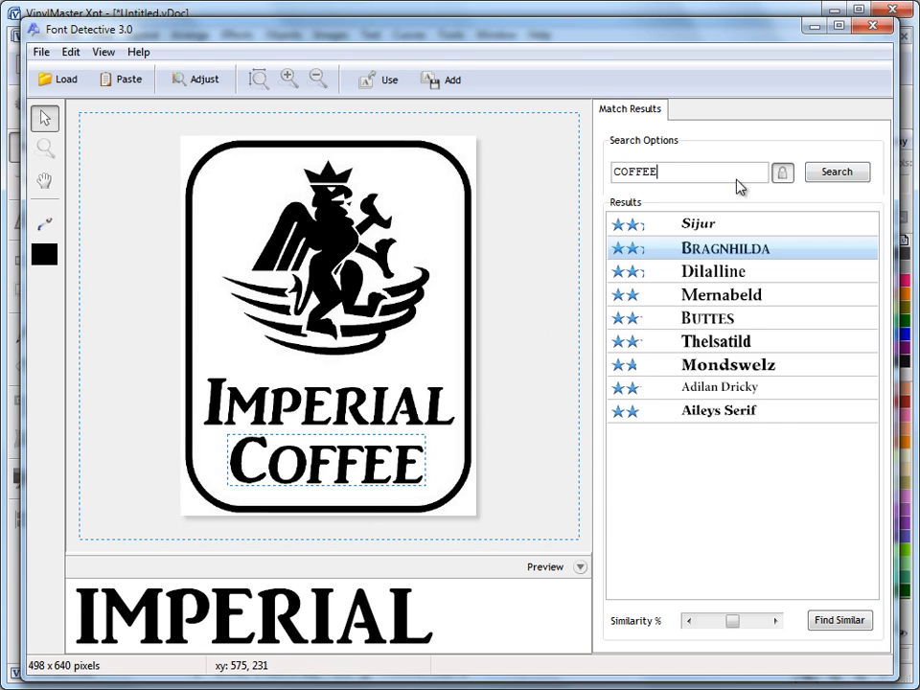
click(825, 173)
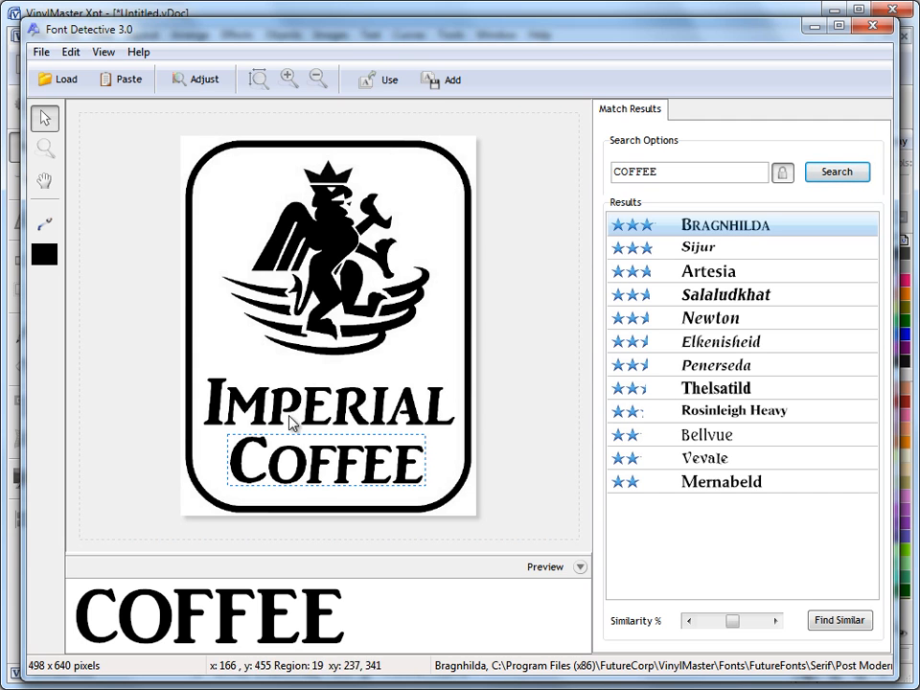
Step: Load the Futures International sample image onto the canvas
click(61, 80)
drag(591, 144, 599, 230)
click(437, 244)
click(564, 374)
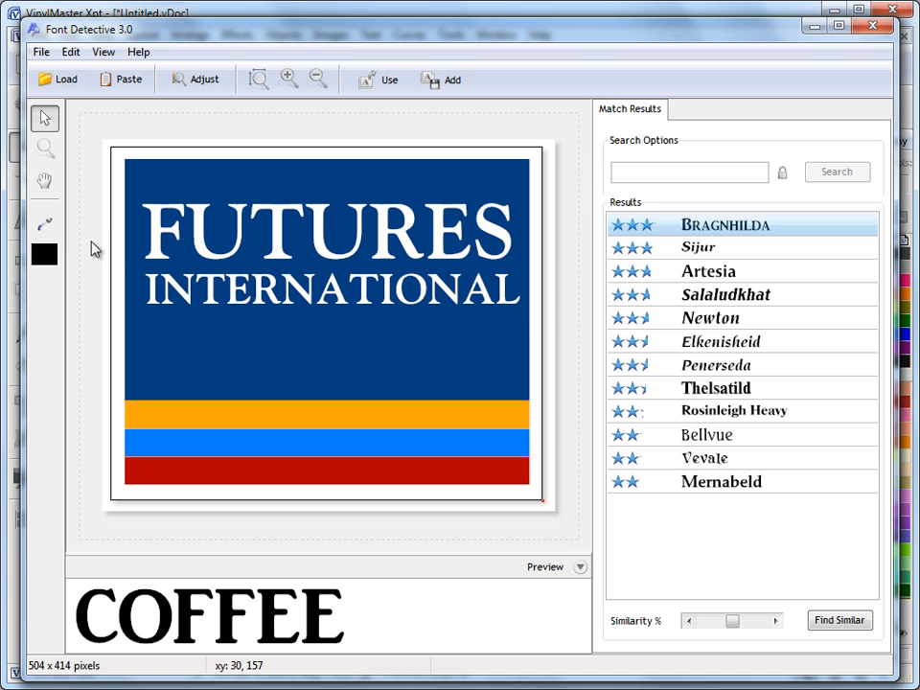
Step: Sample the white FUTURES lettering, mark it, lock the text, and search for matches
click(45, 226)
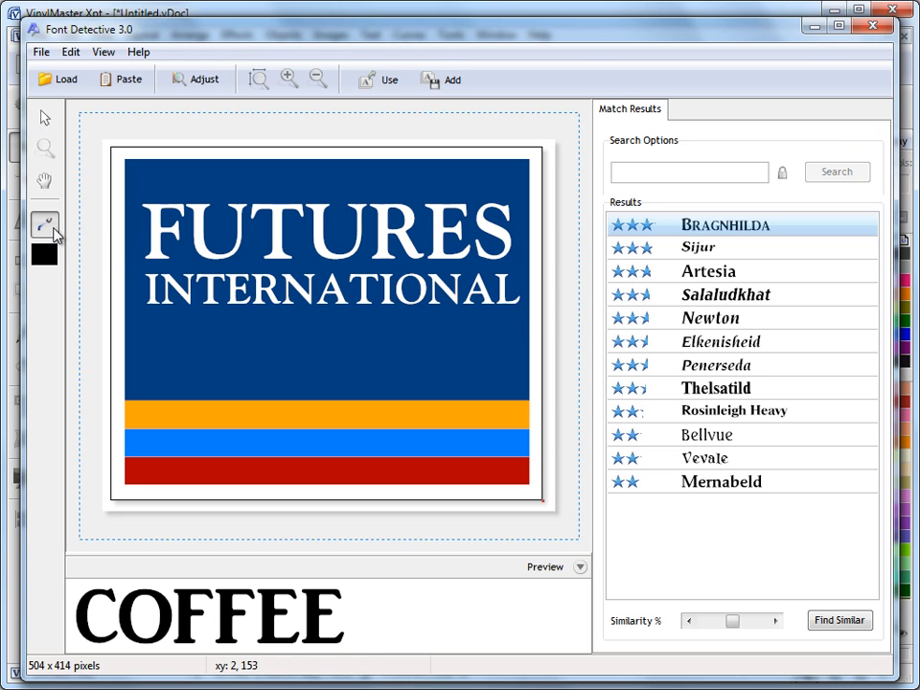
click(201, 224)
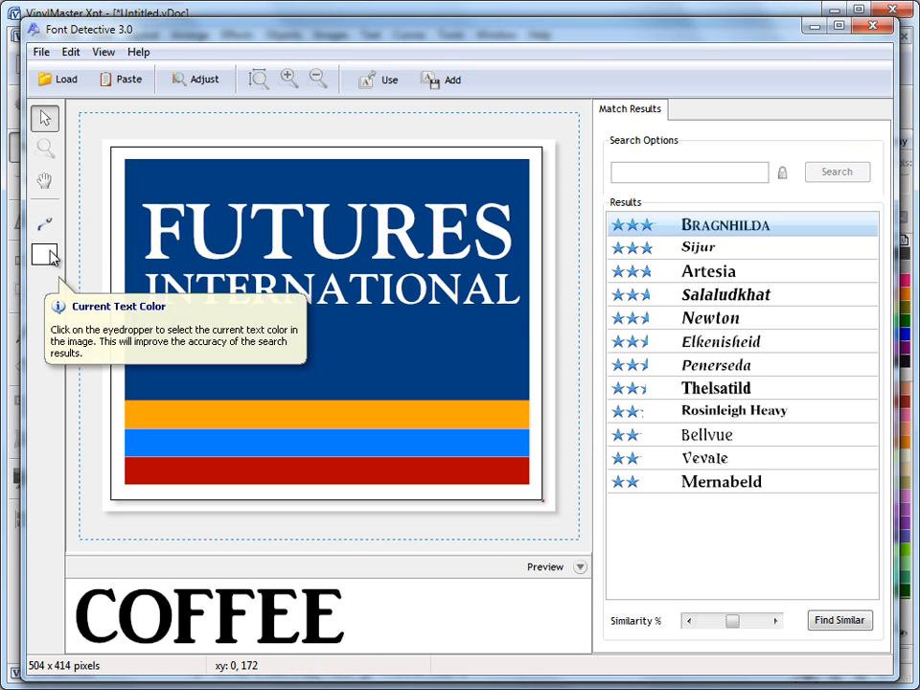
drag(133, 197, 519, 288)
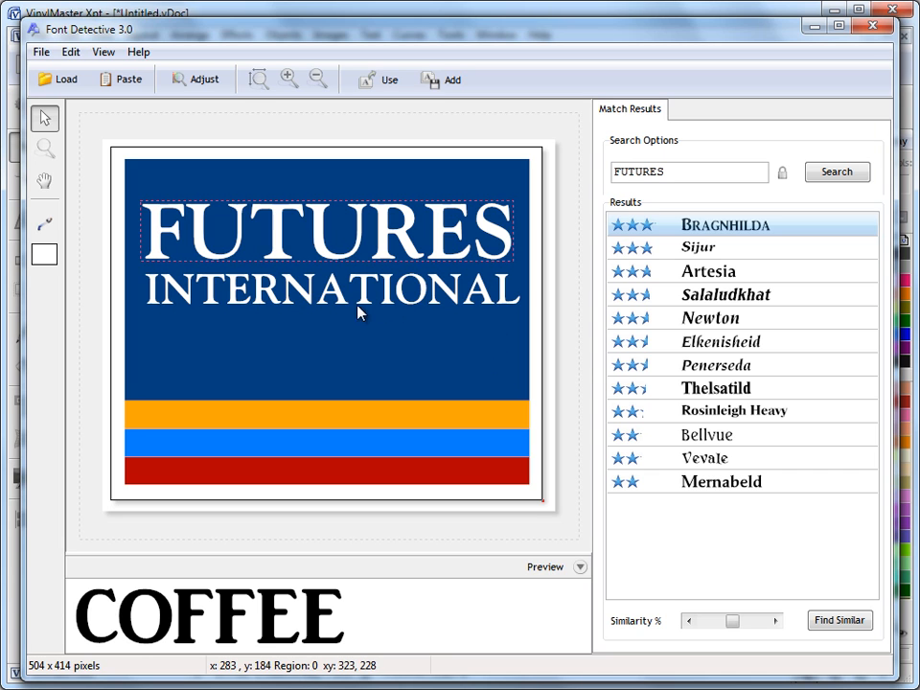
click(781, 173)
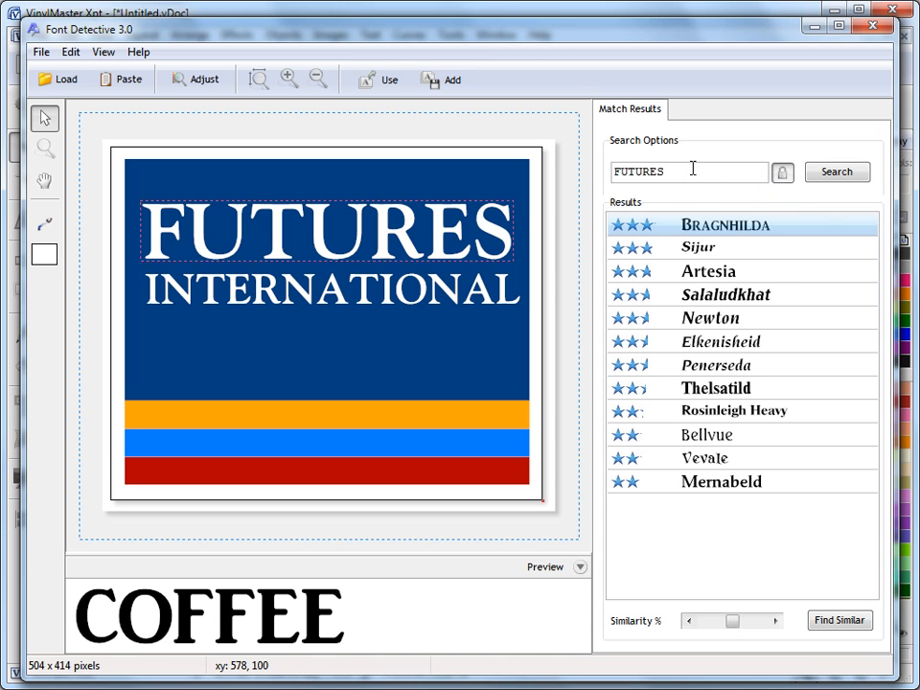
click(856, 172)
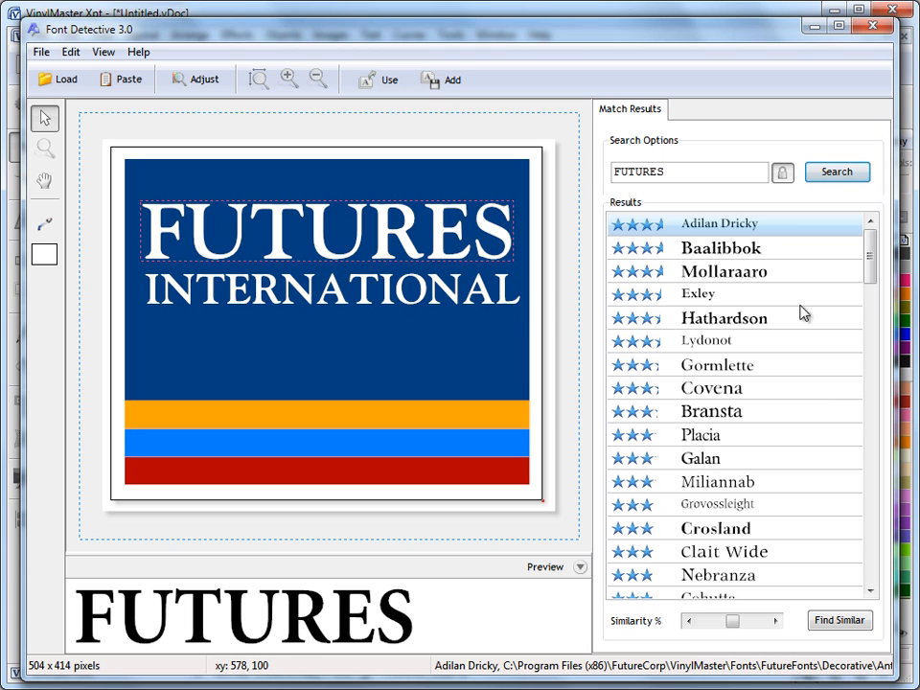
Step: Preview FUTURES in each result from Baalibbok down to Grovossleight
click(734, 251)
click(733, 272)
click(733, 294)
click(732, 318)
click(723, 339)
click(733, 370)
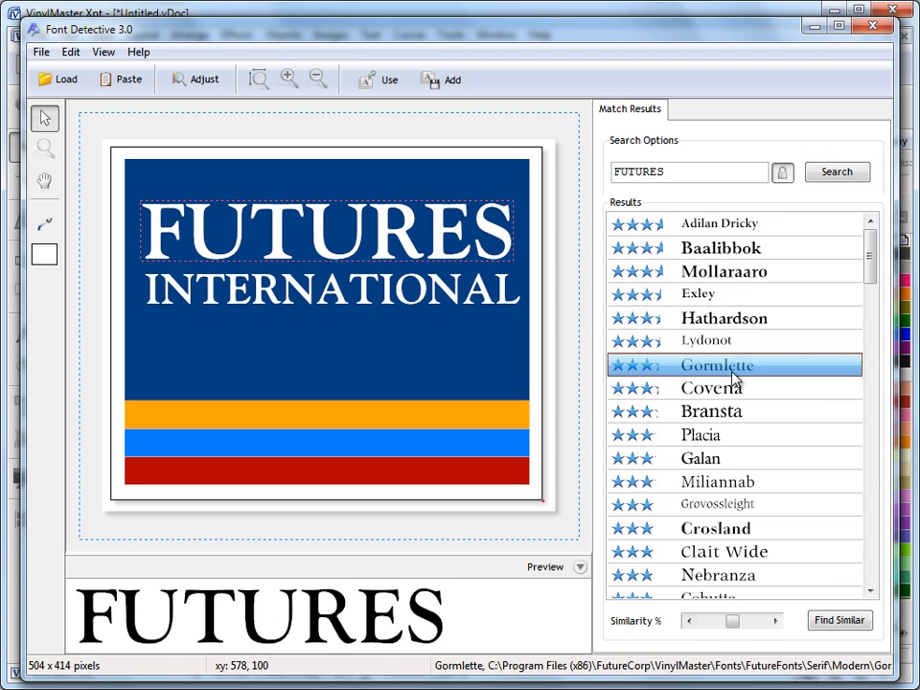
click(733, 388)
click(735, 413)
click(733, 438)
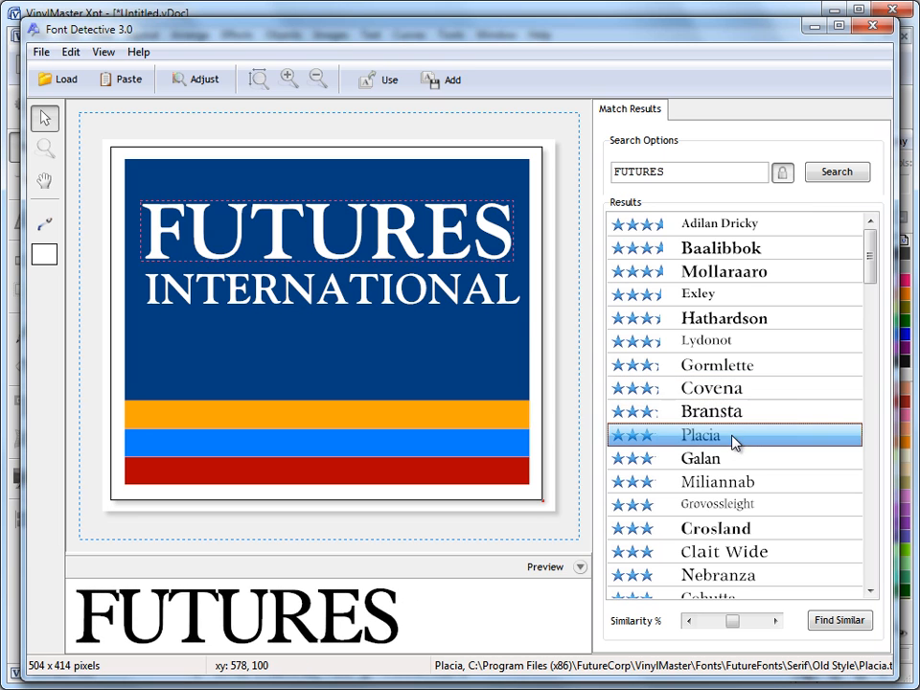
click(733, 460)
click(734, 487)
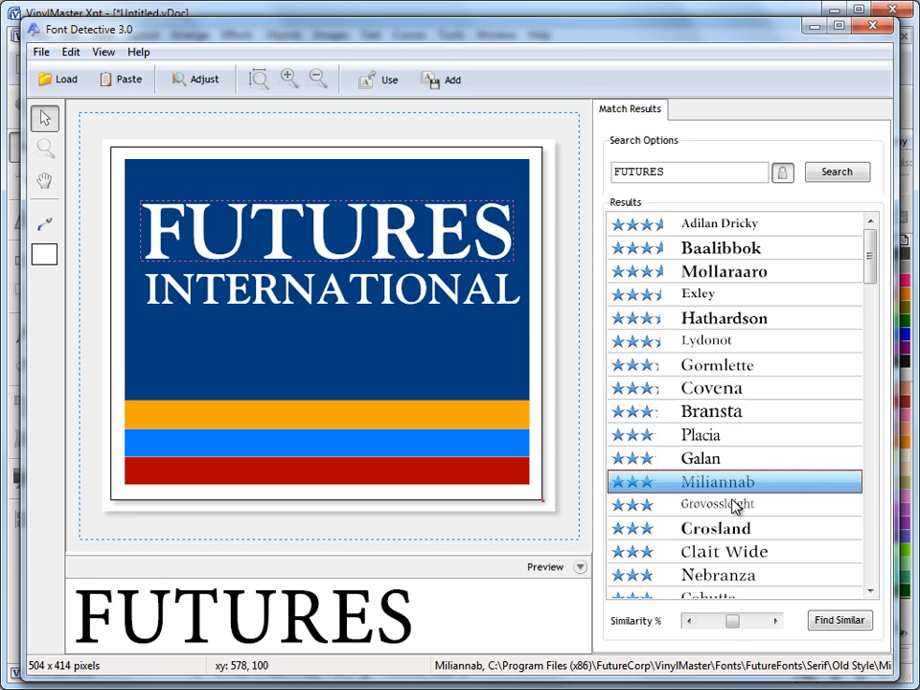
click(734, 504)
Step: Revisit Lydonot, Hathardson, Exley and Mollaraaro, settling on Gormlette
click(743, 342)
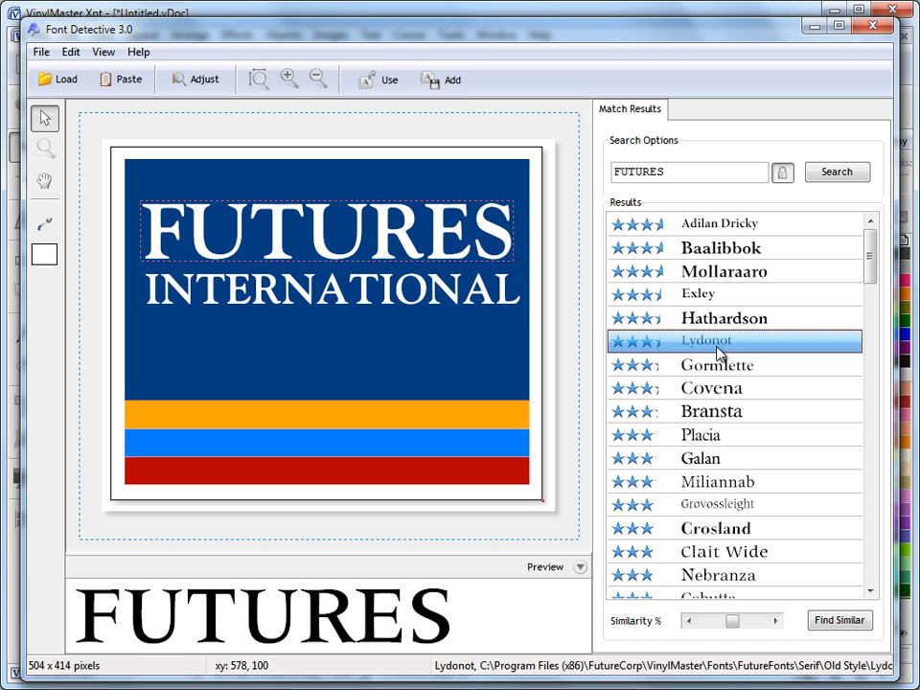
click(749, 322)
click(748, 305)
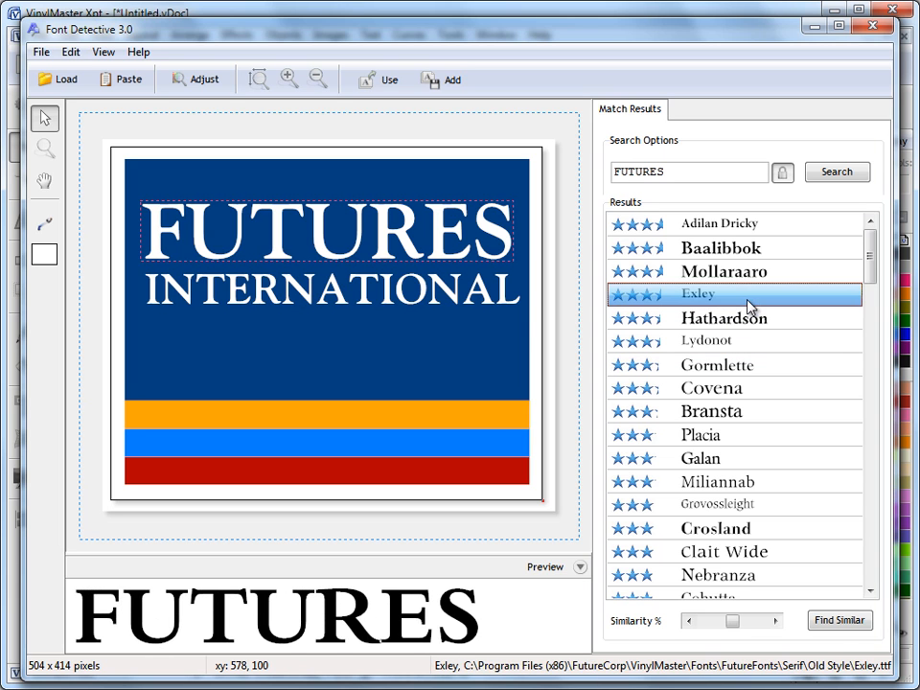
click(753, 275)
click(757, 368)
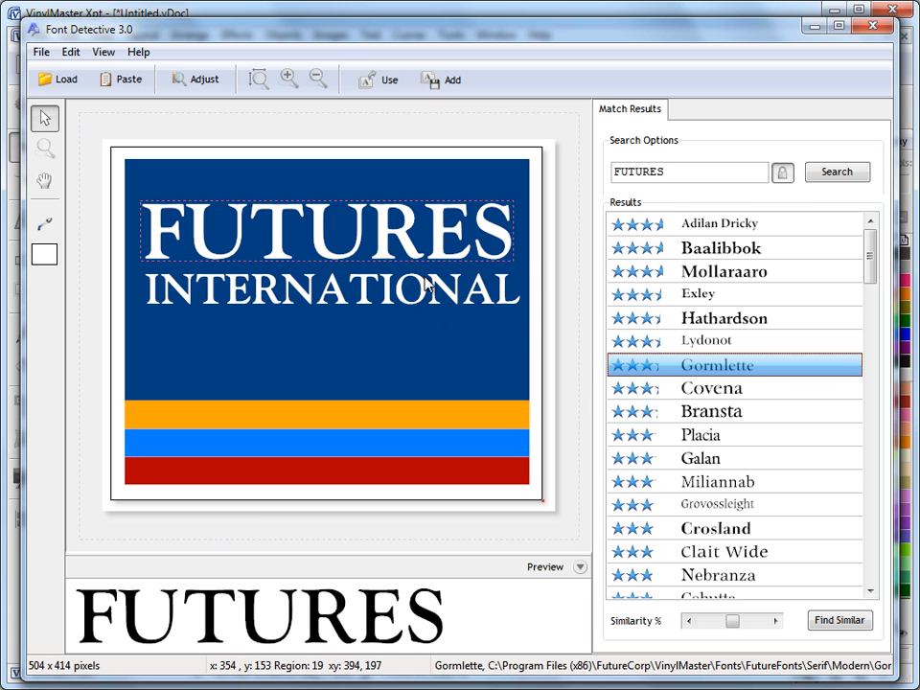
Step: Load the Imperial Coffee.JPG logo back onto the canvas
click(61, 81)
drag(603, 158, 612, 313)
scroll(612, 312, up, 2)
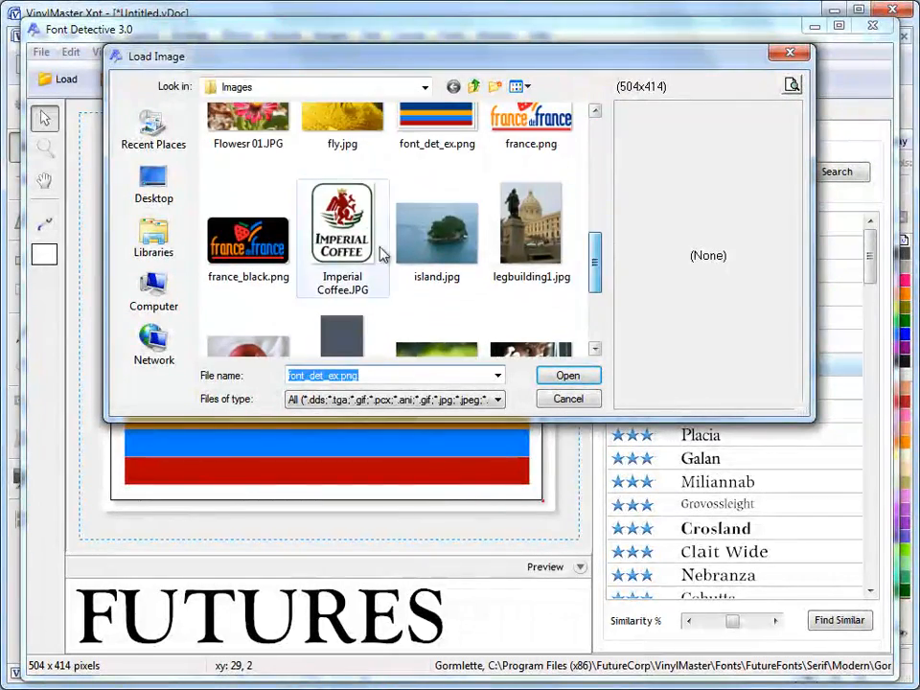
click(341, 212)
click(568, 376)
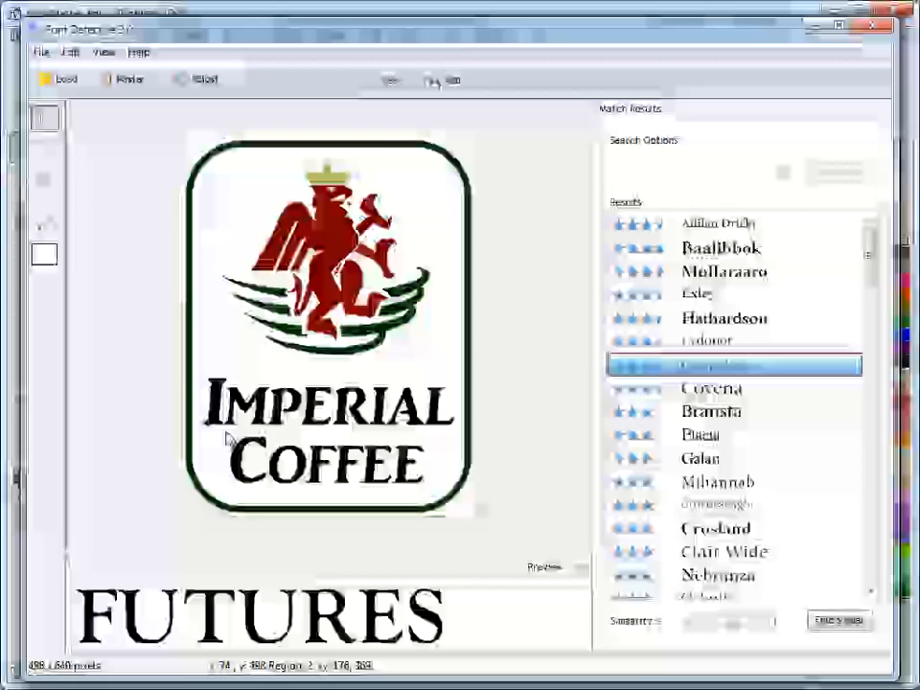
Step: Sample black from the COFFEE letters, outline COFFEE, and search for matching fonts
drag(226, 433, 439, 495)
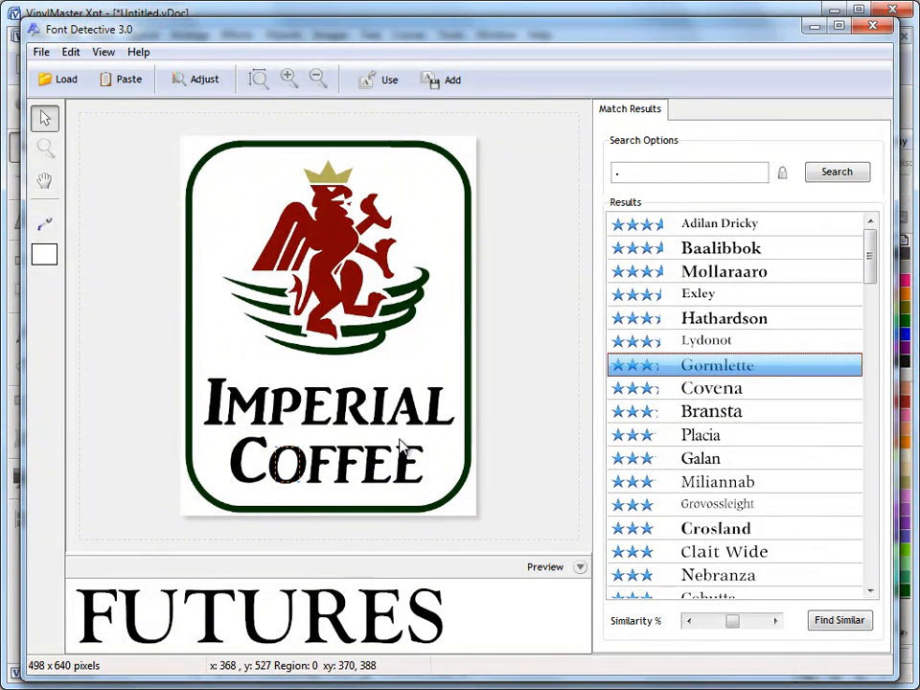
click(44, 224)
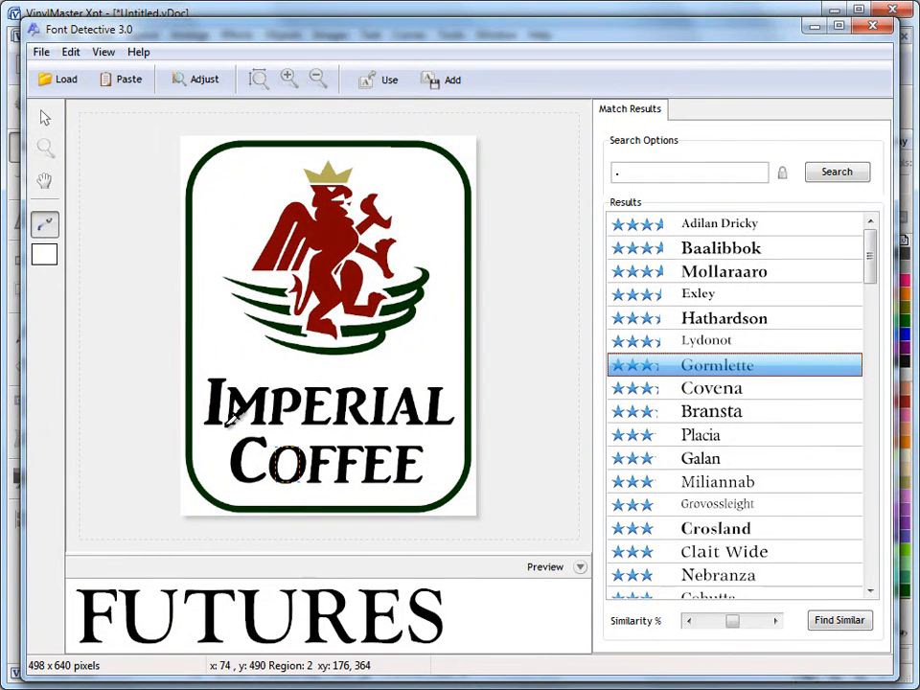
click(240, 450)
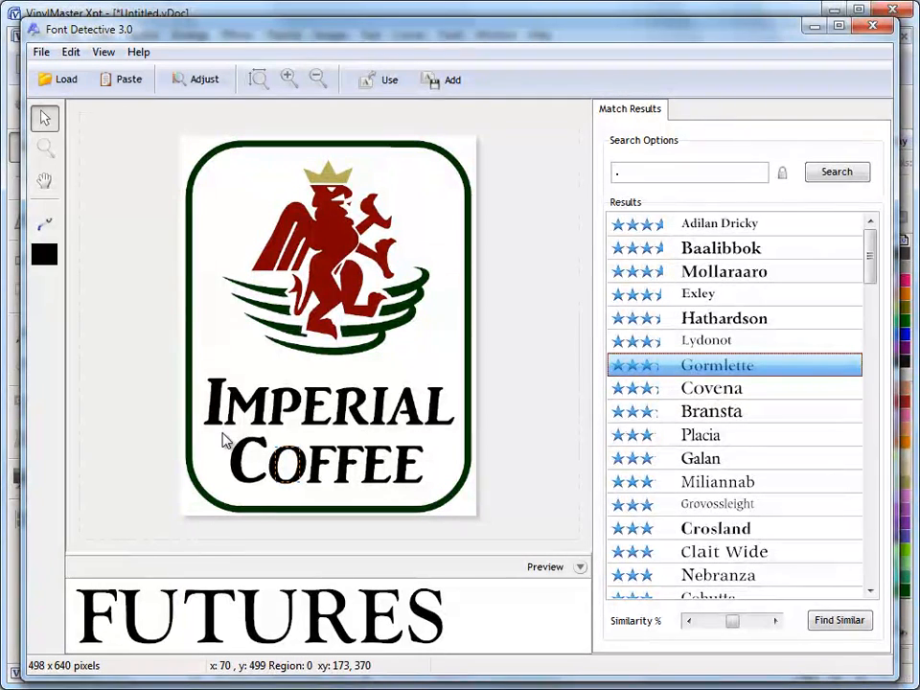
drag(220, 436, 426, 487)
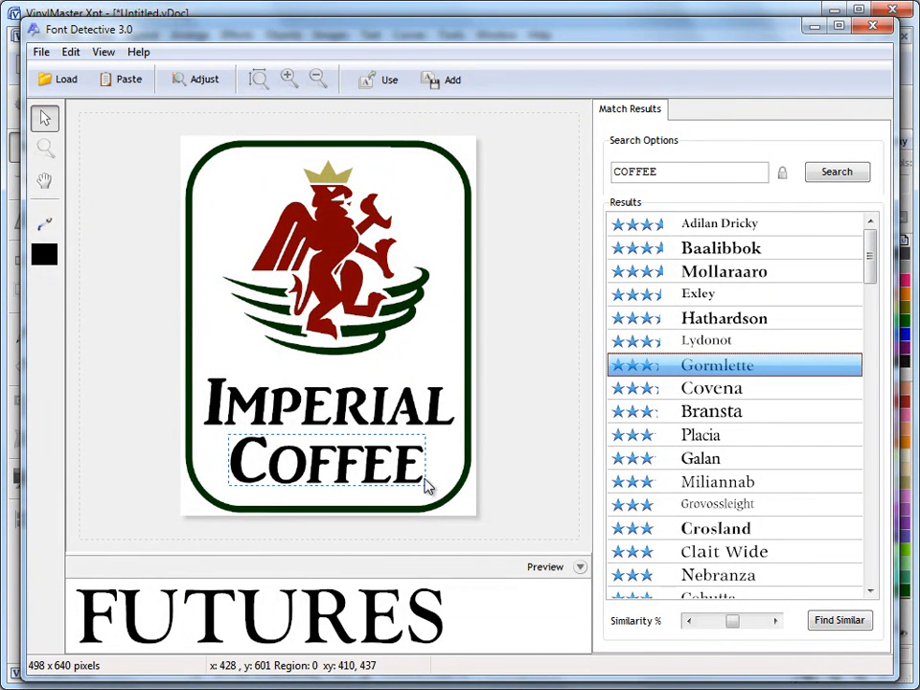
click(824, 180)
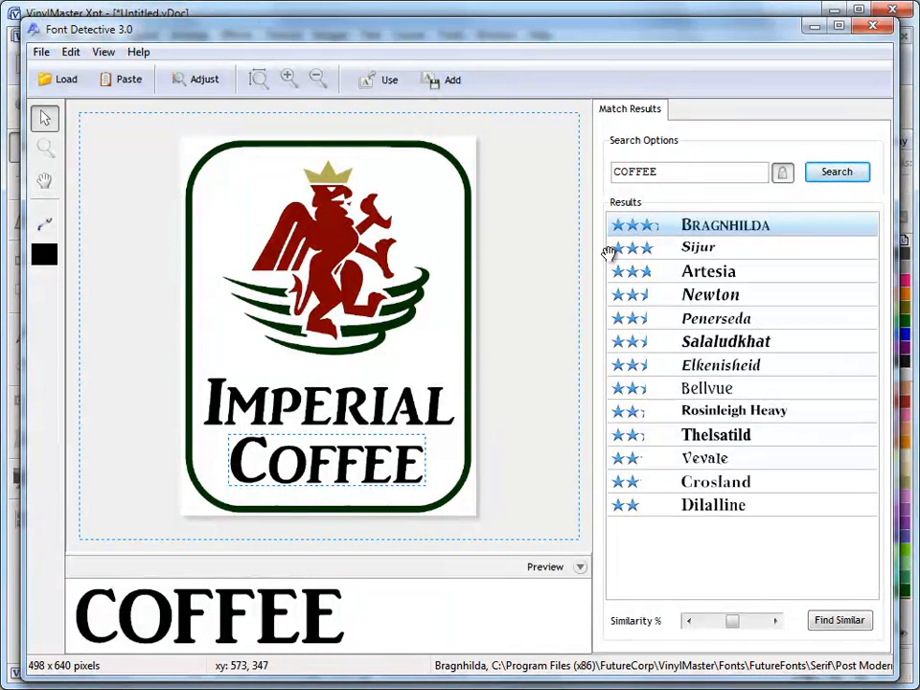
Step: Save the COFFEE match results as Fontlist.pdf and agree to open it
click(41, 52)
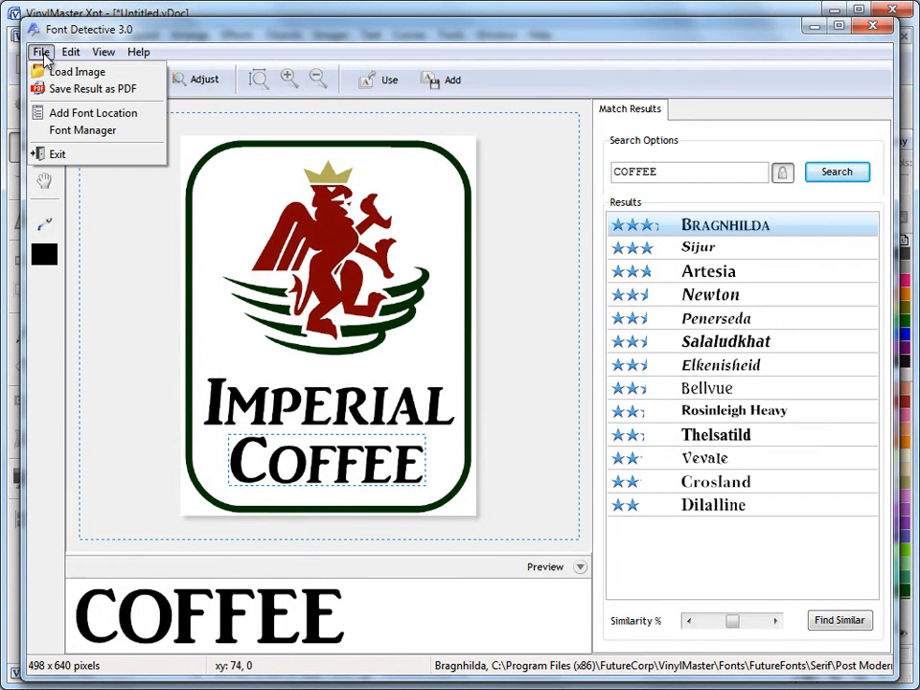
click(95, 91)
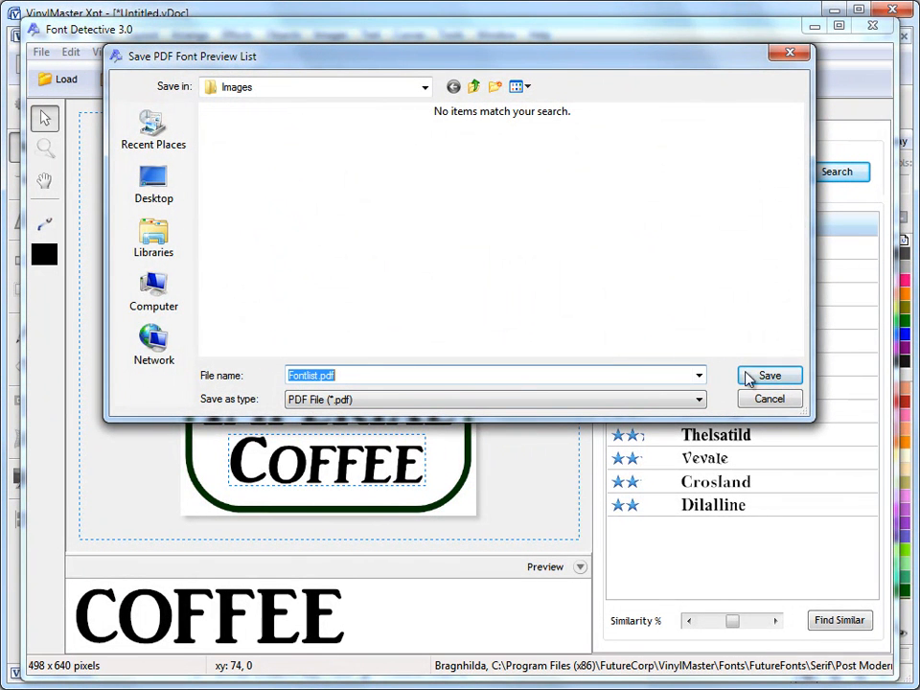
click(768, 378)
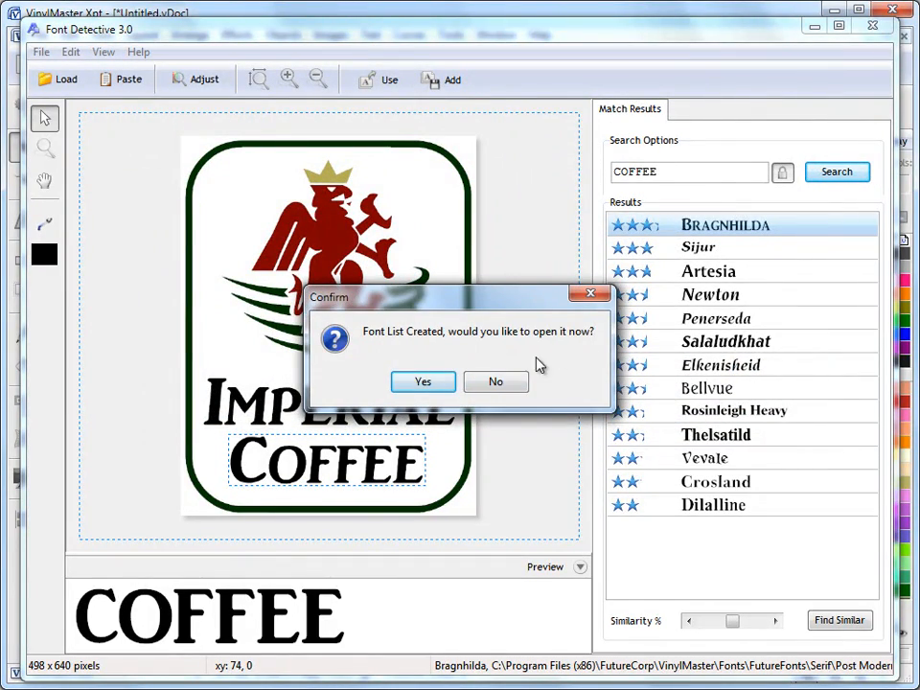
key(Return)
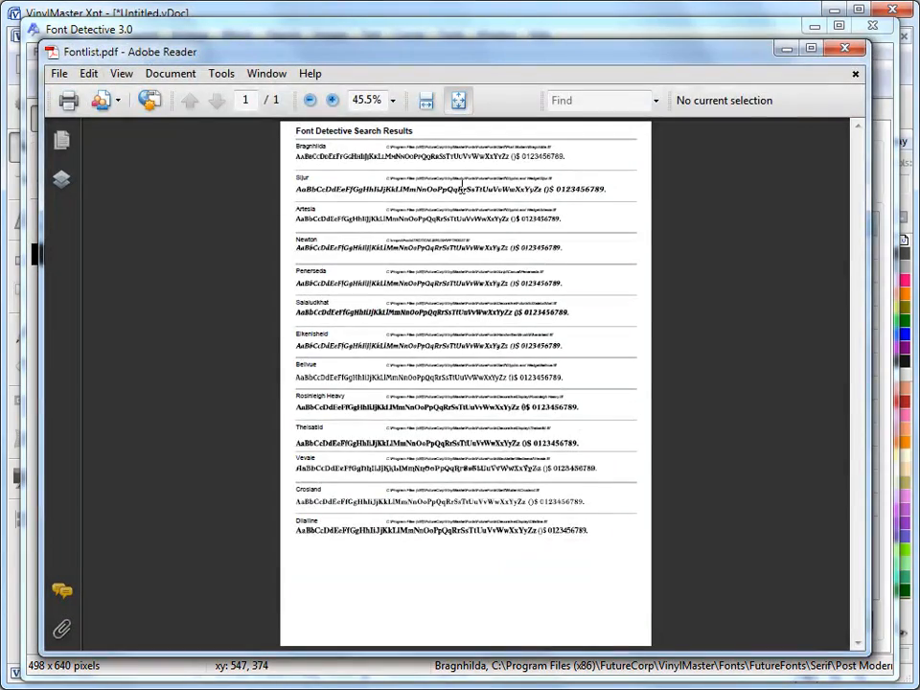
Step: View Fontlist.pdf at fit width and 125%, inspect the Bragnhilda name and path, then close Reader
click(428, 102)
click(333, 100)
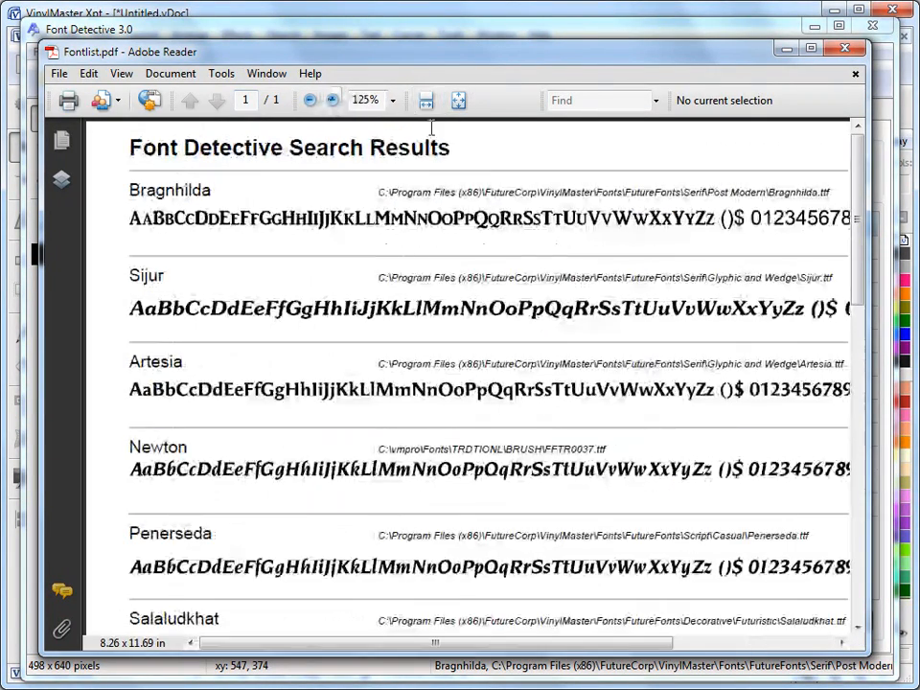
drag(139, 191, 214, 205)
click(214, 207)
drag(382, 192, 821, 193)
click(781, 238)
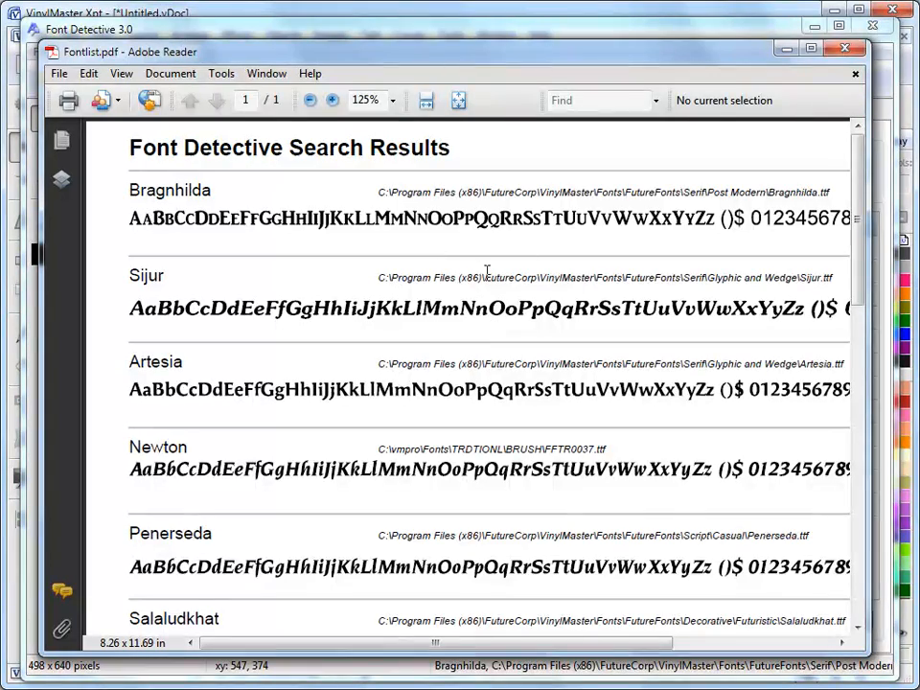
click(841, 50)
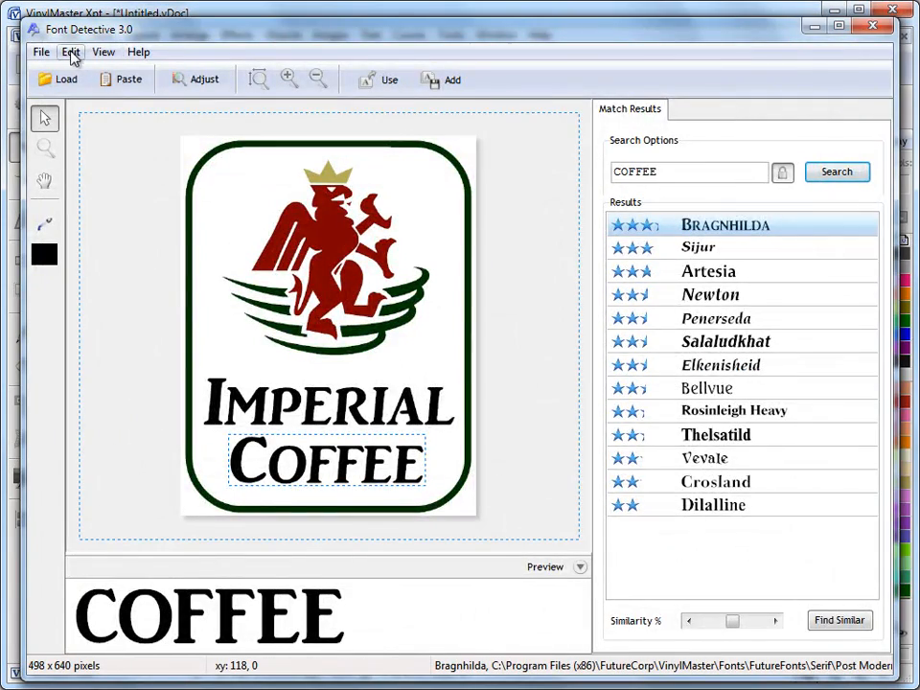
Step: Search installed fonts by name for 'amr'
click(41, 52)
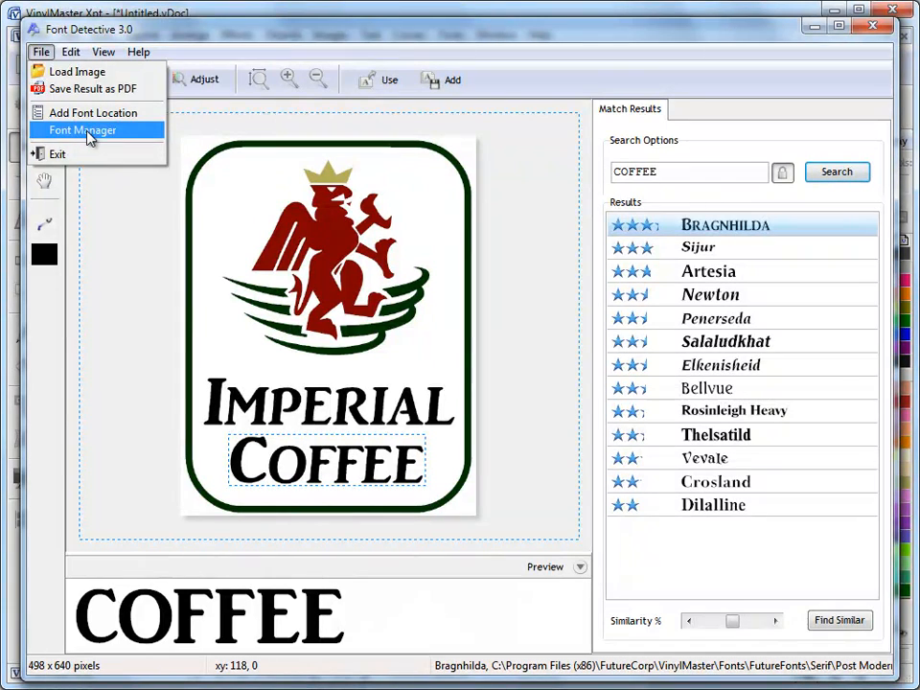
mouse_move(72, 56)
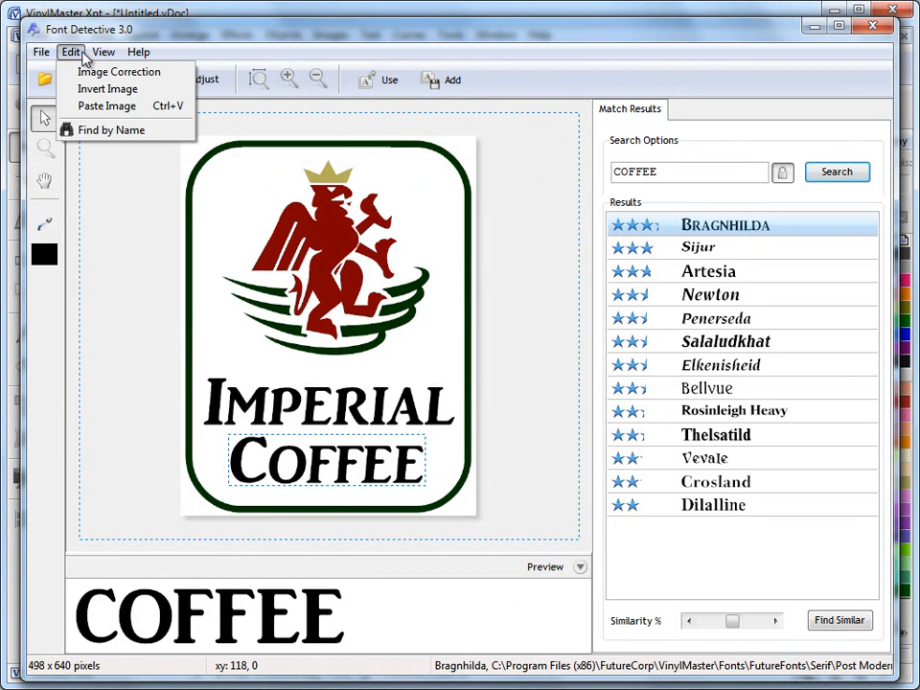
click(109, 131)
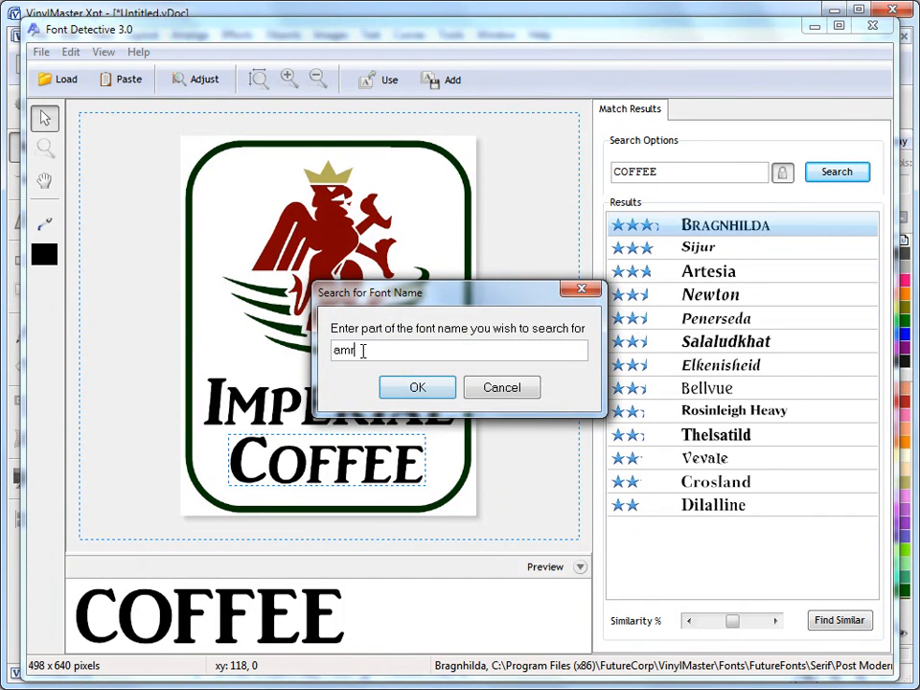
click(411, 386)
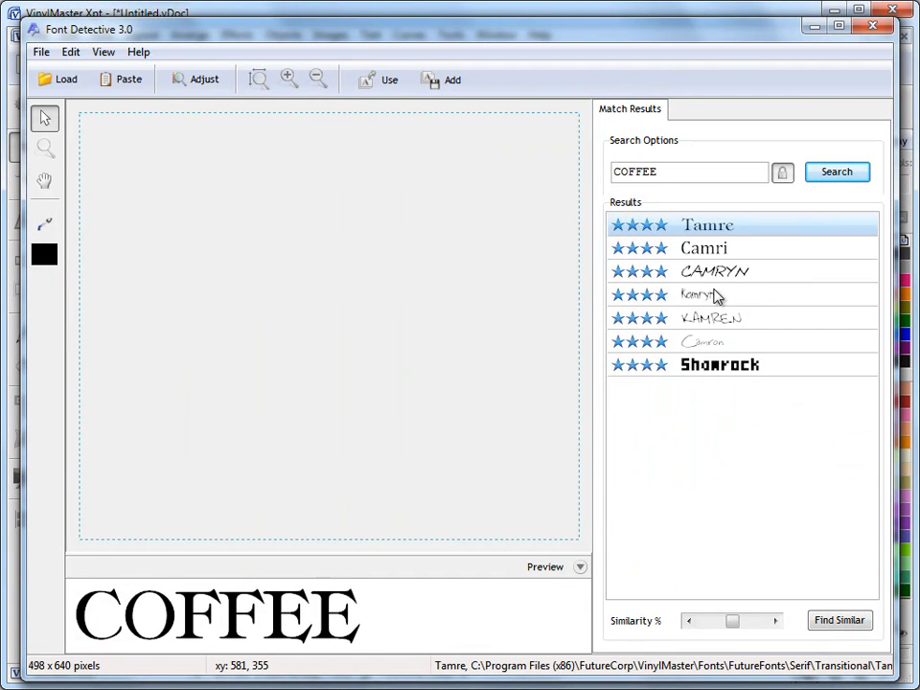
Step: Preview COFFEE in each found font from Tamre to Shamrock, ending back on Tamre
click(723, 250)
click(723, 233)
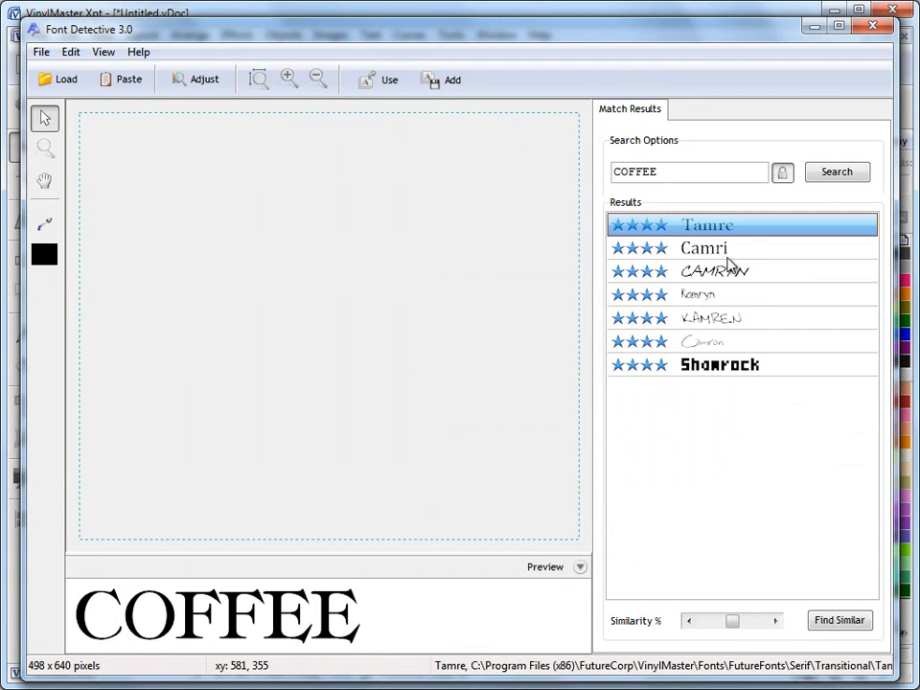
click(727, 256)
click(727, 278)
click(725, 298)
click(724, 319)
click(727, 342)
click(732, 366)
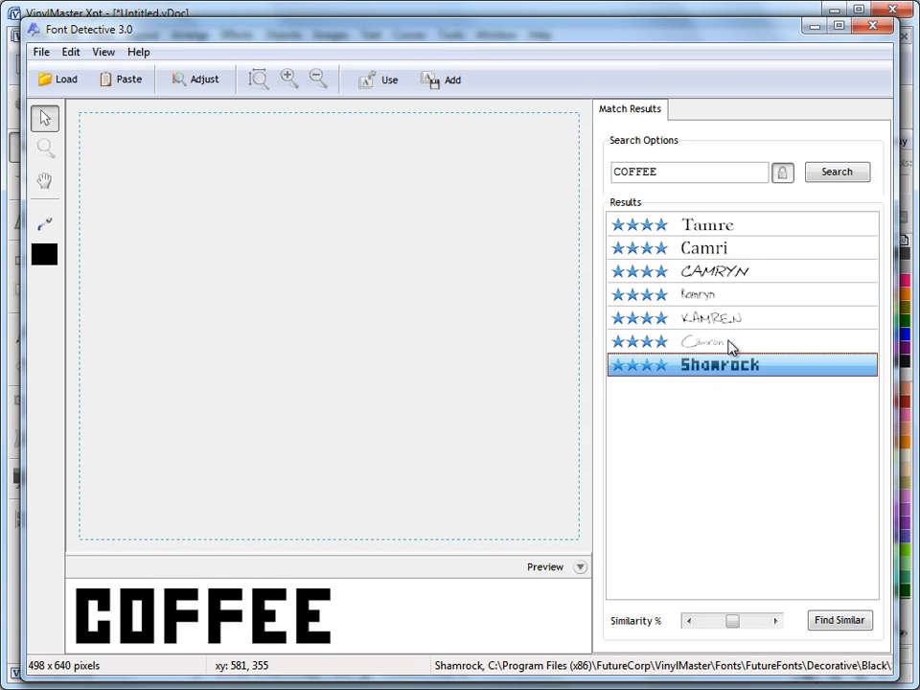
click(750, 228)
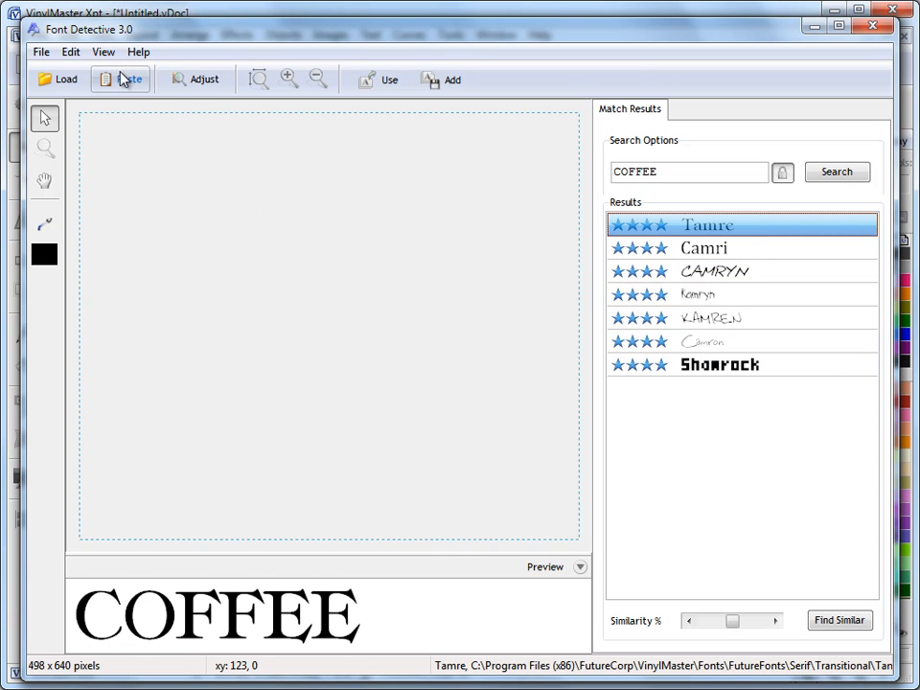
Step: Run a Find by Name search for fonts containing 'geor'
click(103, 52)
click(97, 129)
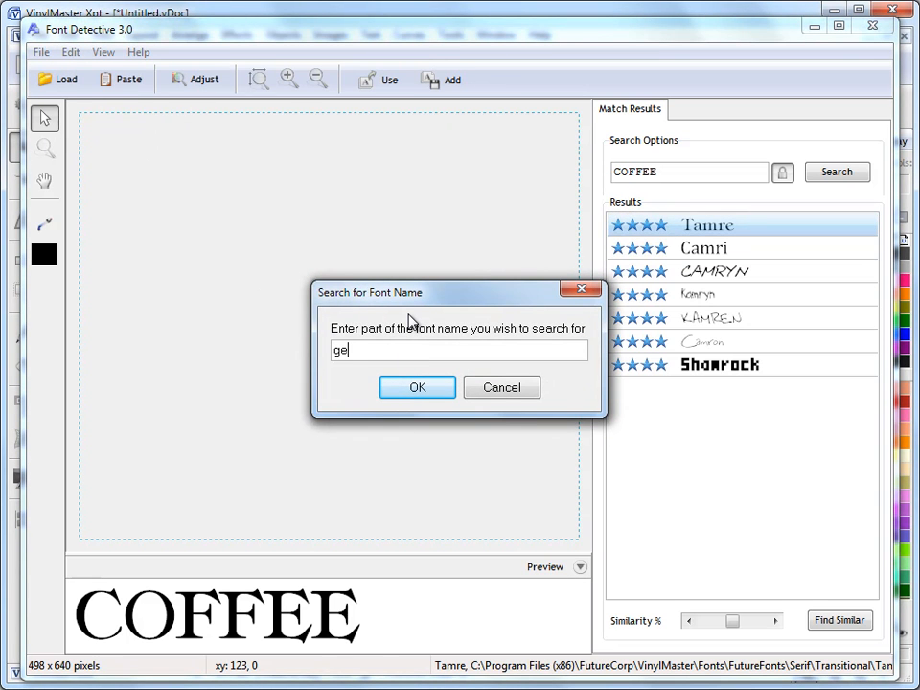
click(442, 387)
Step: Preview COFFEE in each Geor font down to Georgias Hand, then back up to George
click(719, 251)
click(721, 270)
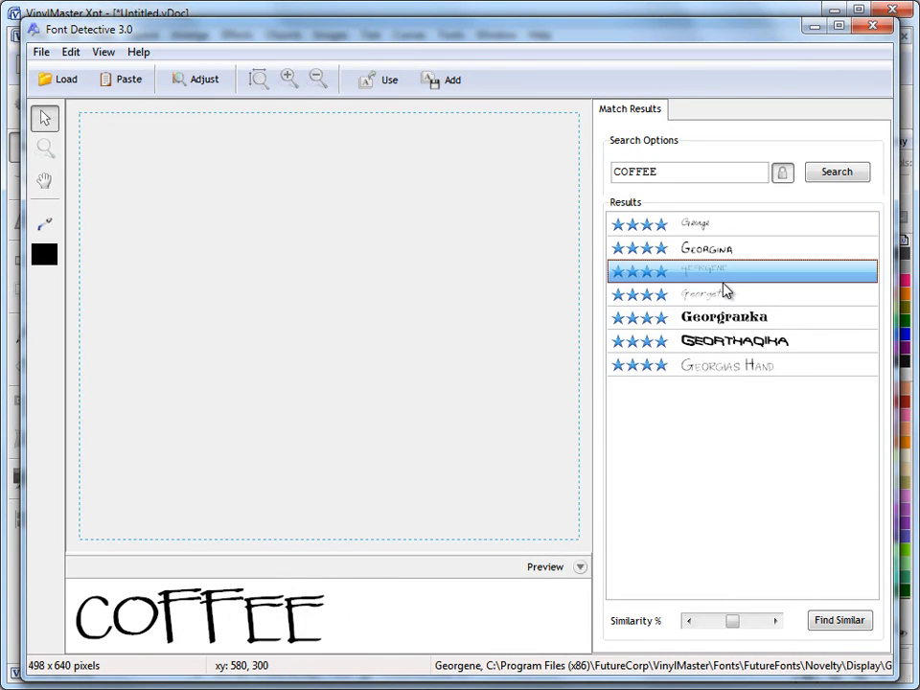
click(722, 317)
click(721, 341)
click(721, 366)
click(720, 341)
click(725, 318)
click(728, 293)
click(728, 270)
click(728, 248)
click(724, 223)
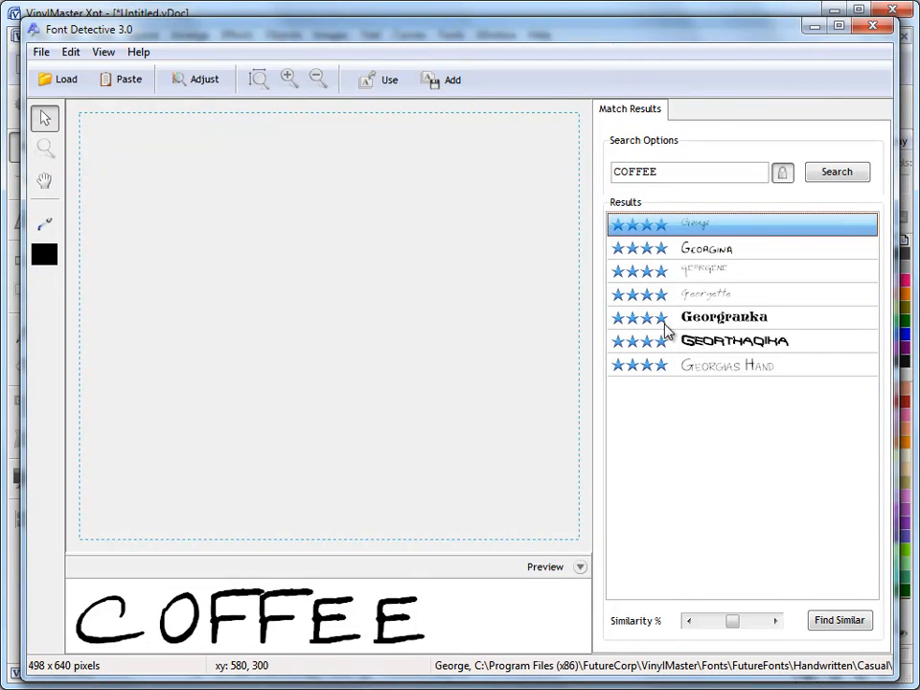
Step: Reload Imperial Coffee.JPG, box the word COFFEE, and search for matching fonts
click(57, 79)
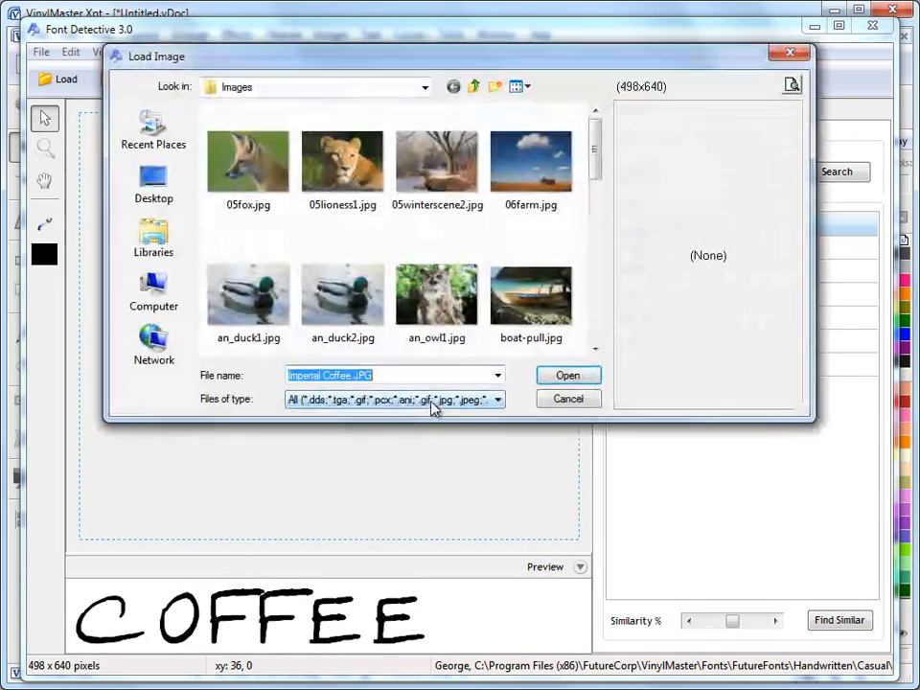
scroll(591, 174, down, 5)
double_click(343, 278)
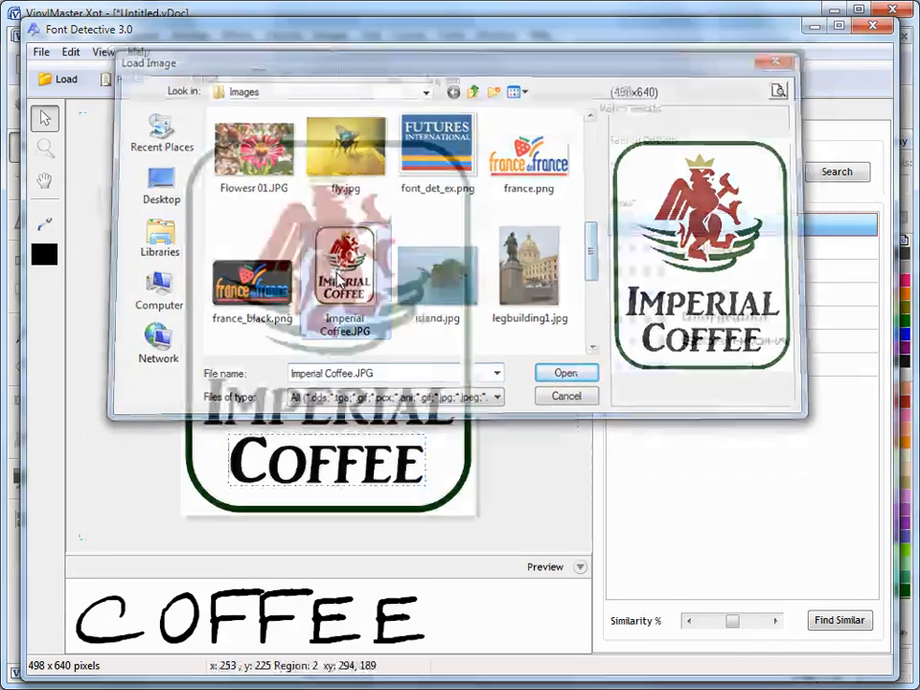
click(437, 443)
drag(217, 425, 435, 486)
click(834, 173)
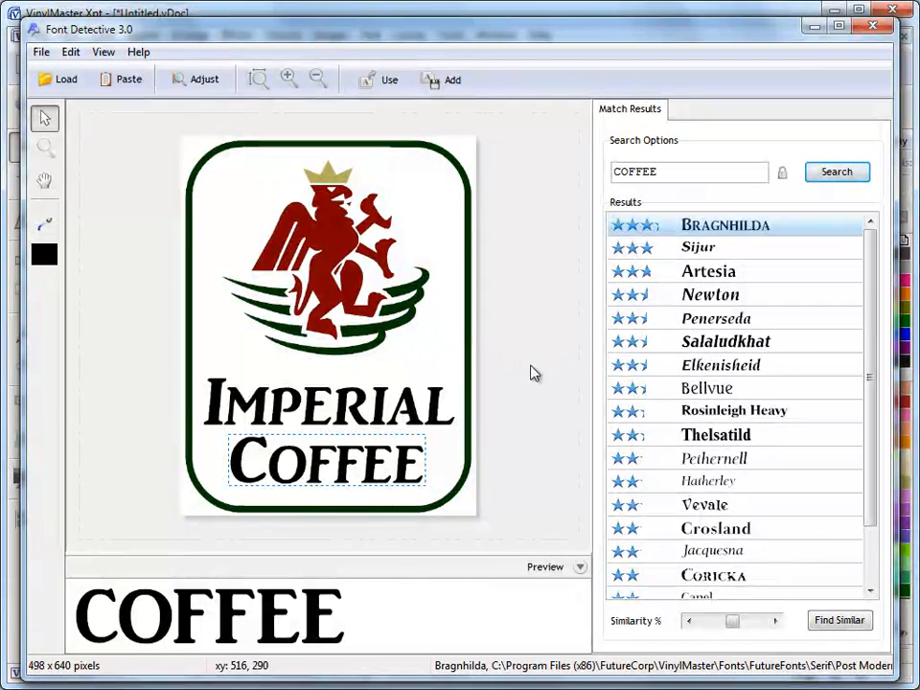
Step: Look through the File menu commands, then close the menu
click(41, 52)
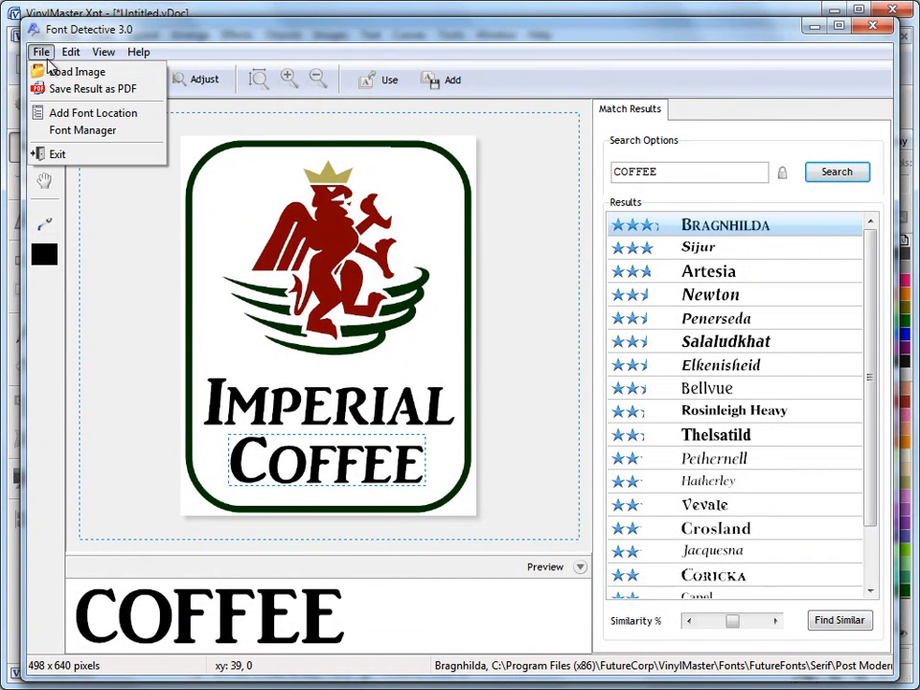
mouse_move(132, 56)
click(75, 44)
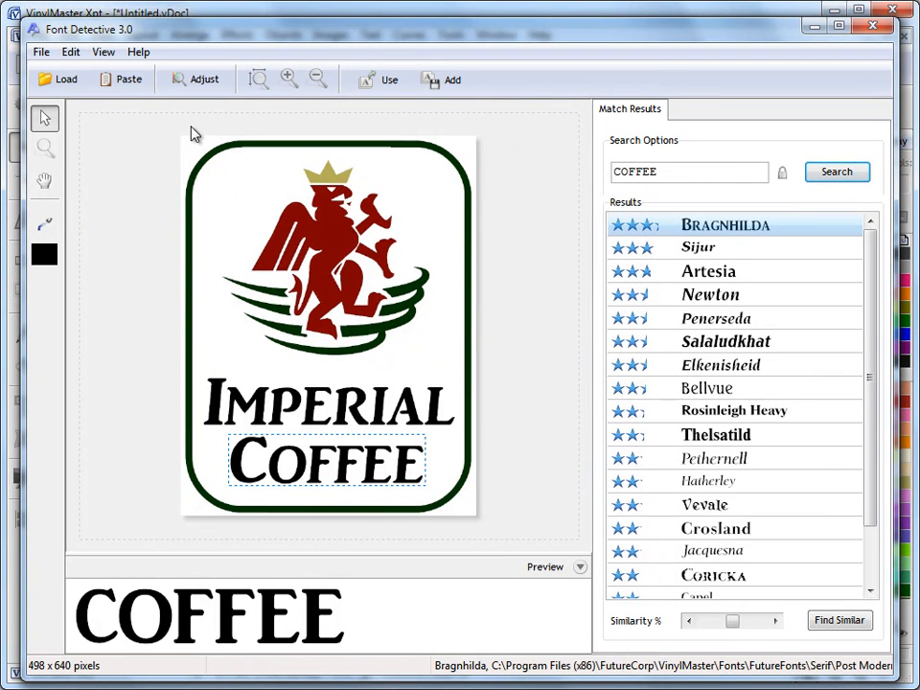
Step: Add RECOVERY (H:) > FontDVD > COMMON as a font location and confirm with Yes
click(42, 53)
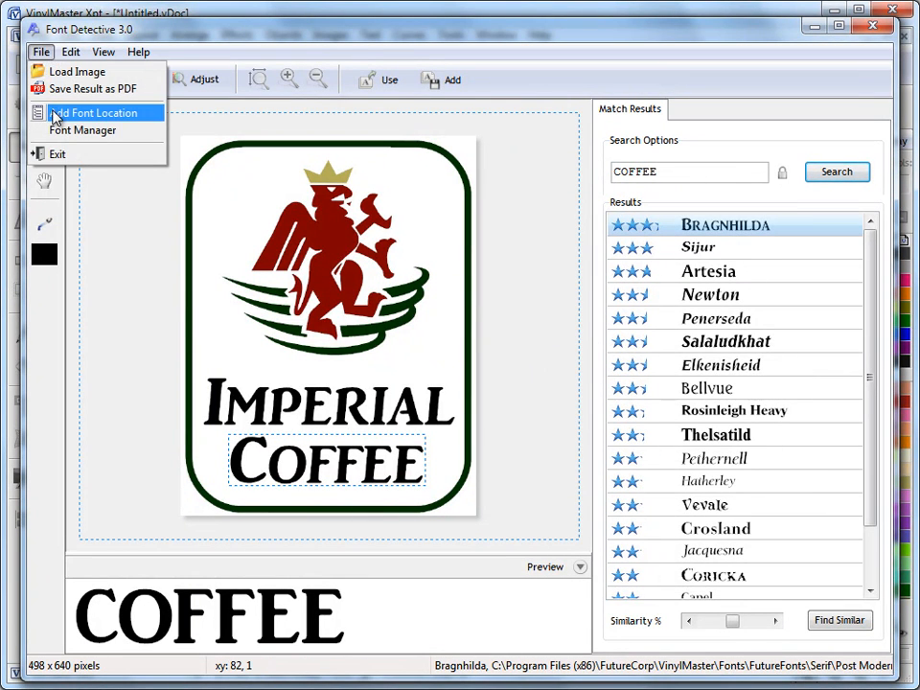
click(93, 114)
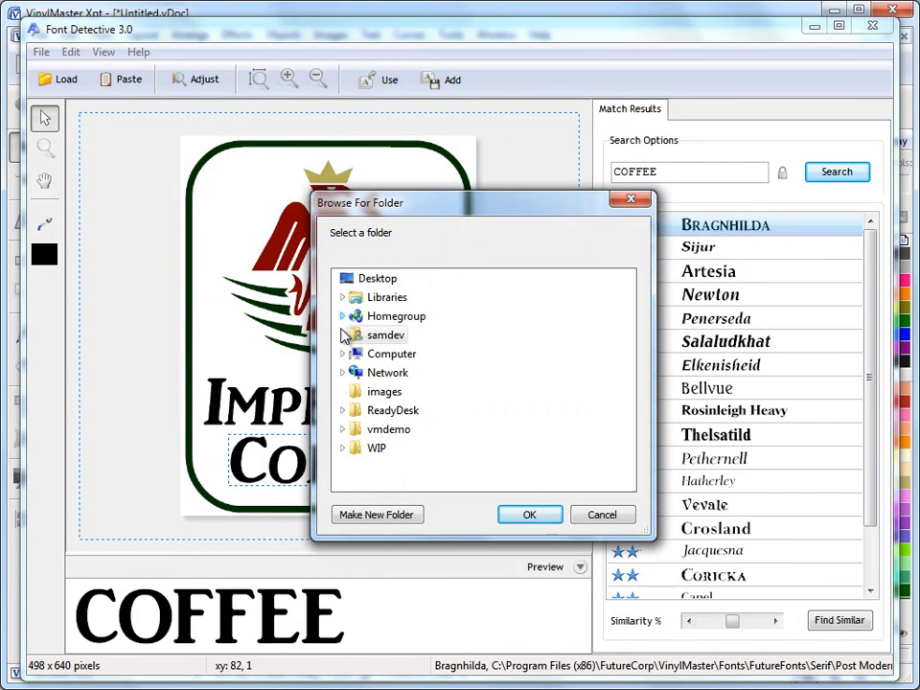
click(343, 353)
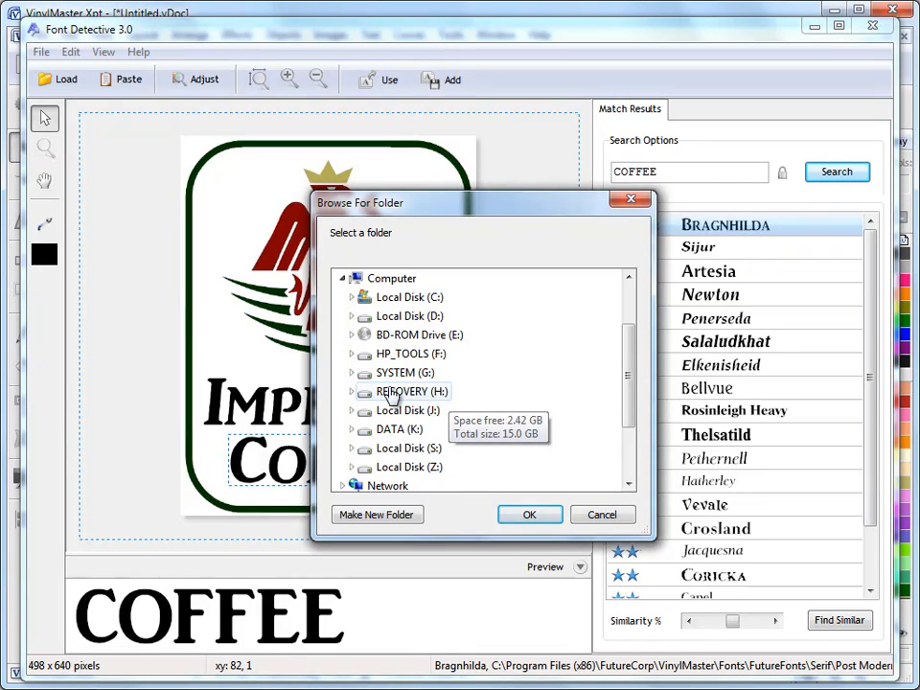
click(401, 392)
click(406, 372)
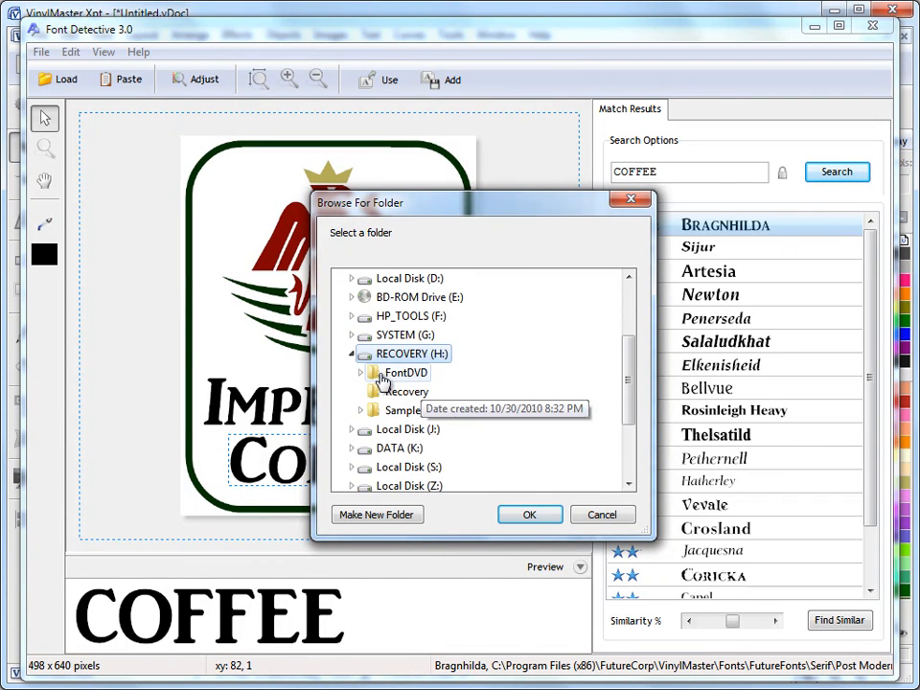
click(433, 438)
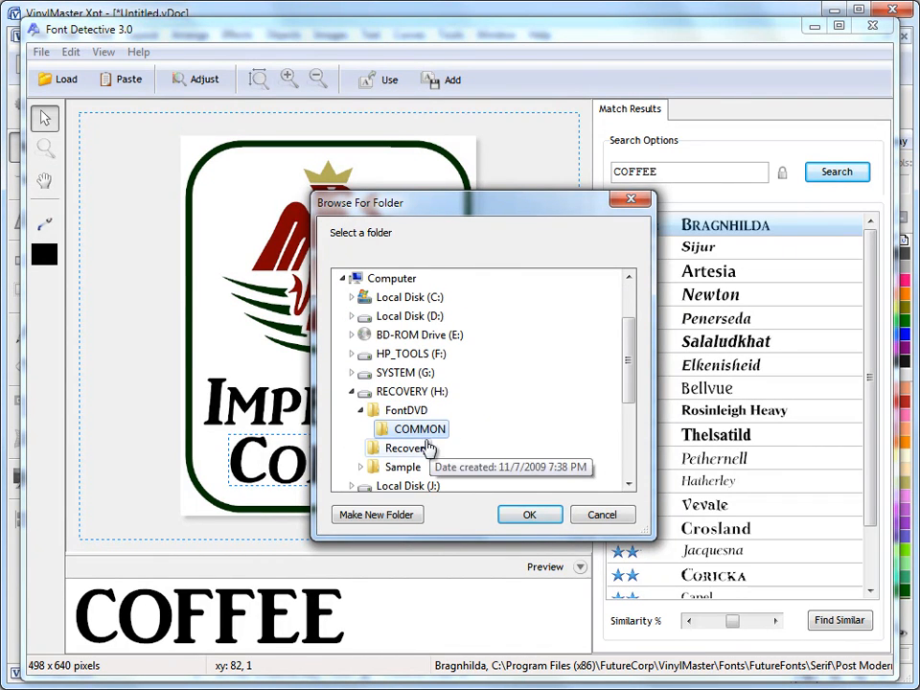
click(532, 515)
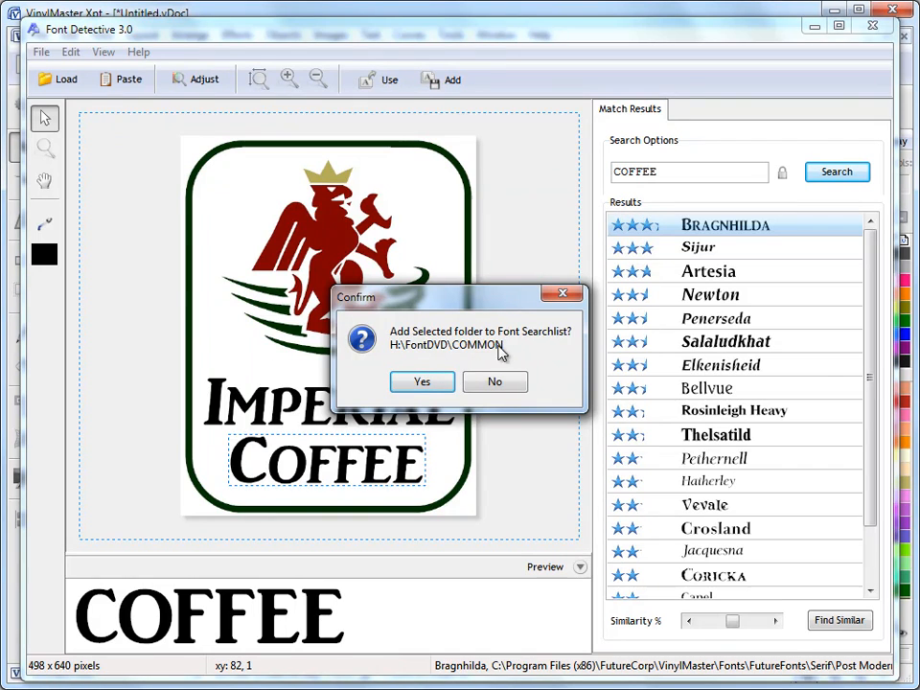
click(419, 382)
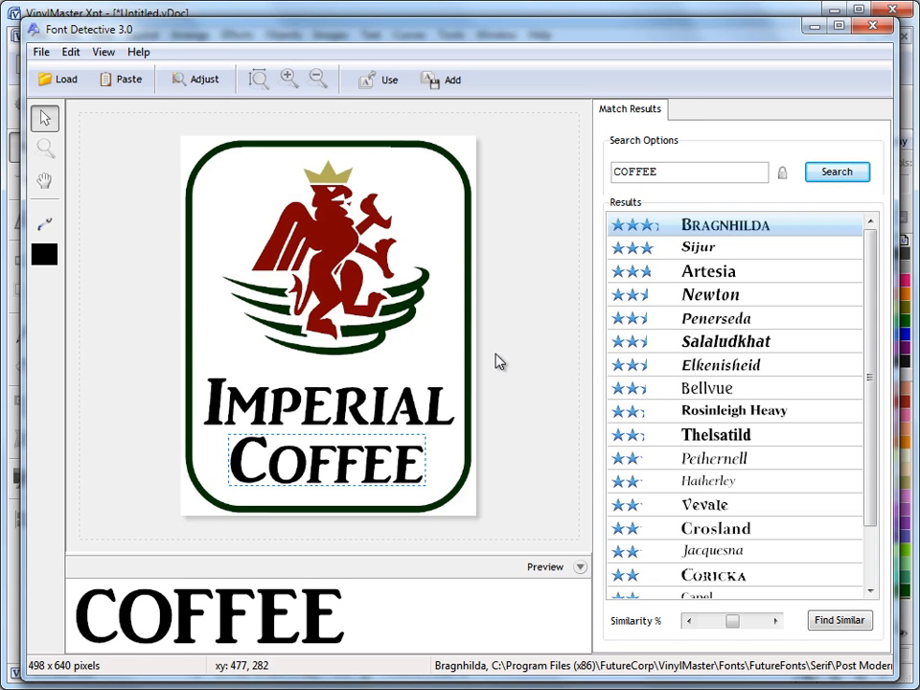
click(41, 52)
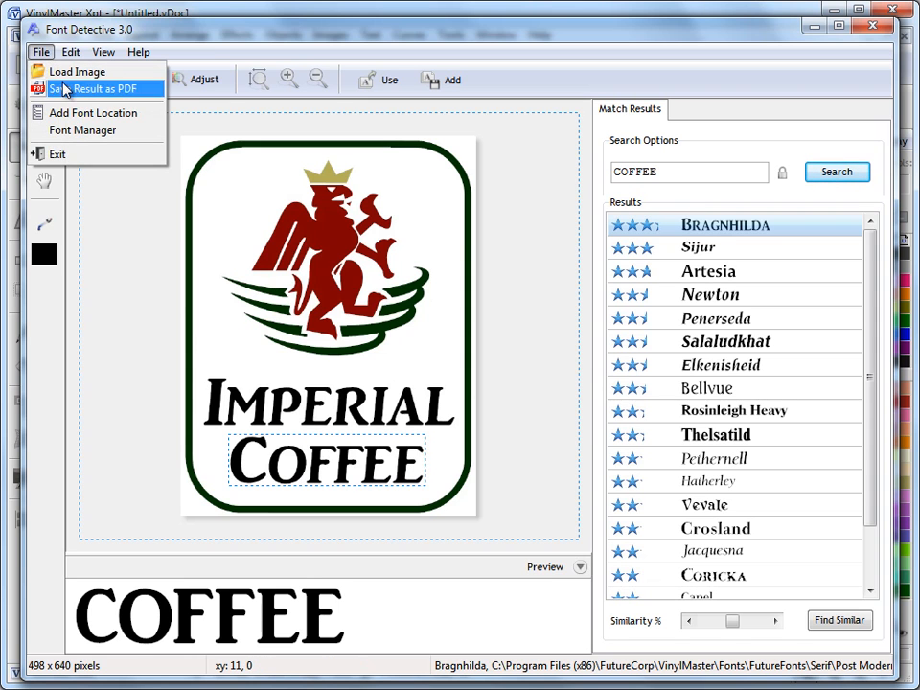
click(139, 122)
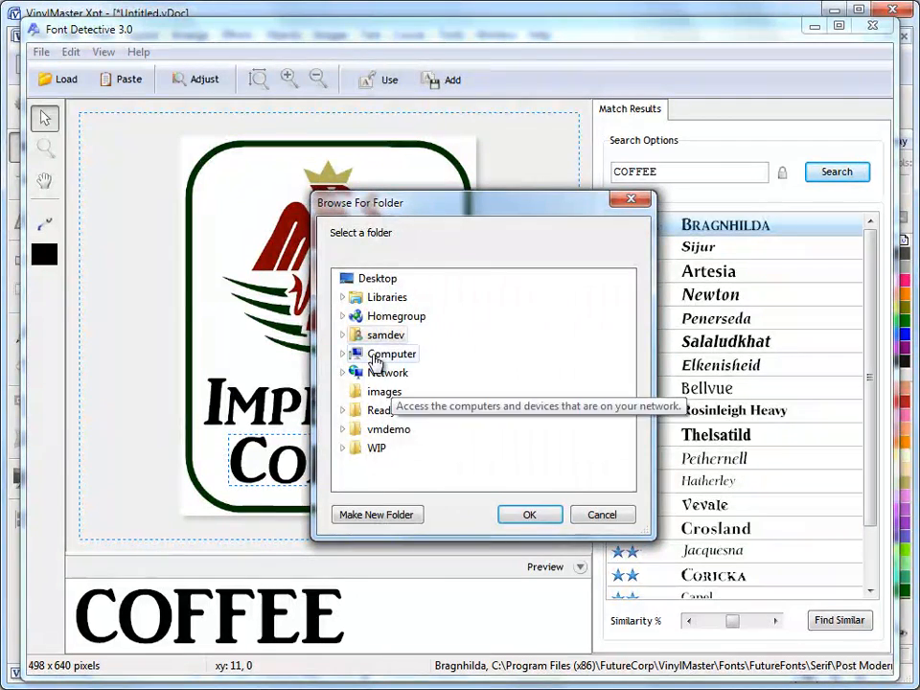
click(601, 513)
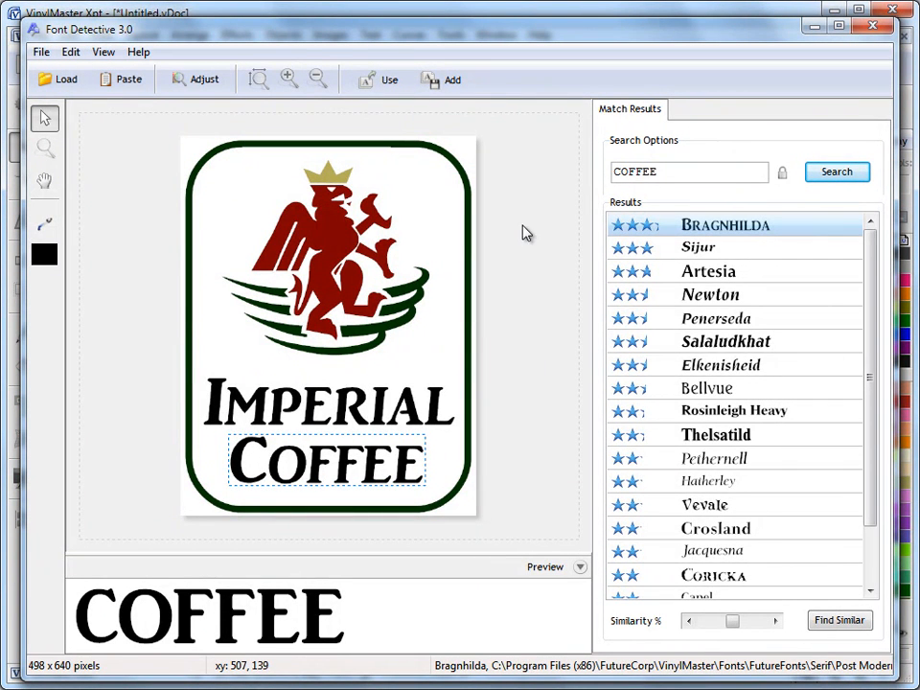
Step: Preview COFFEE in Artesia, the third-ranked match
click(732, 271)
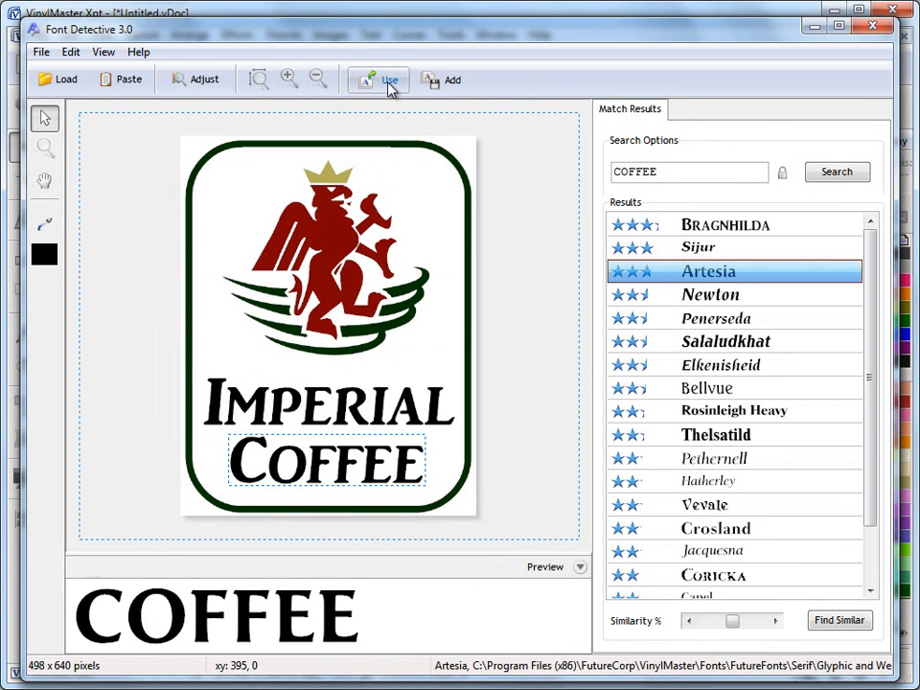